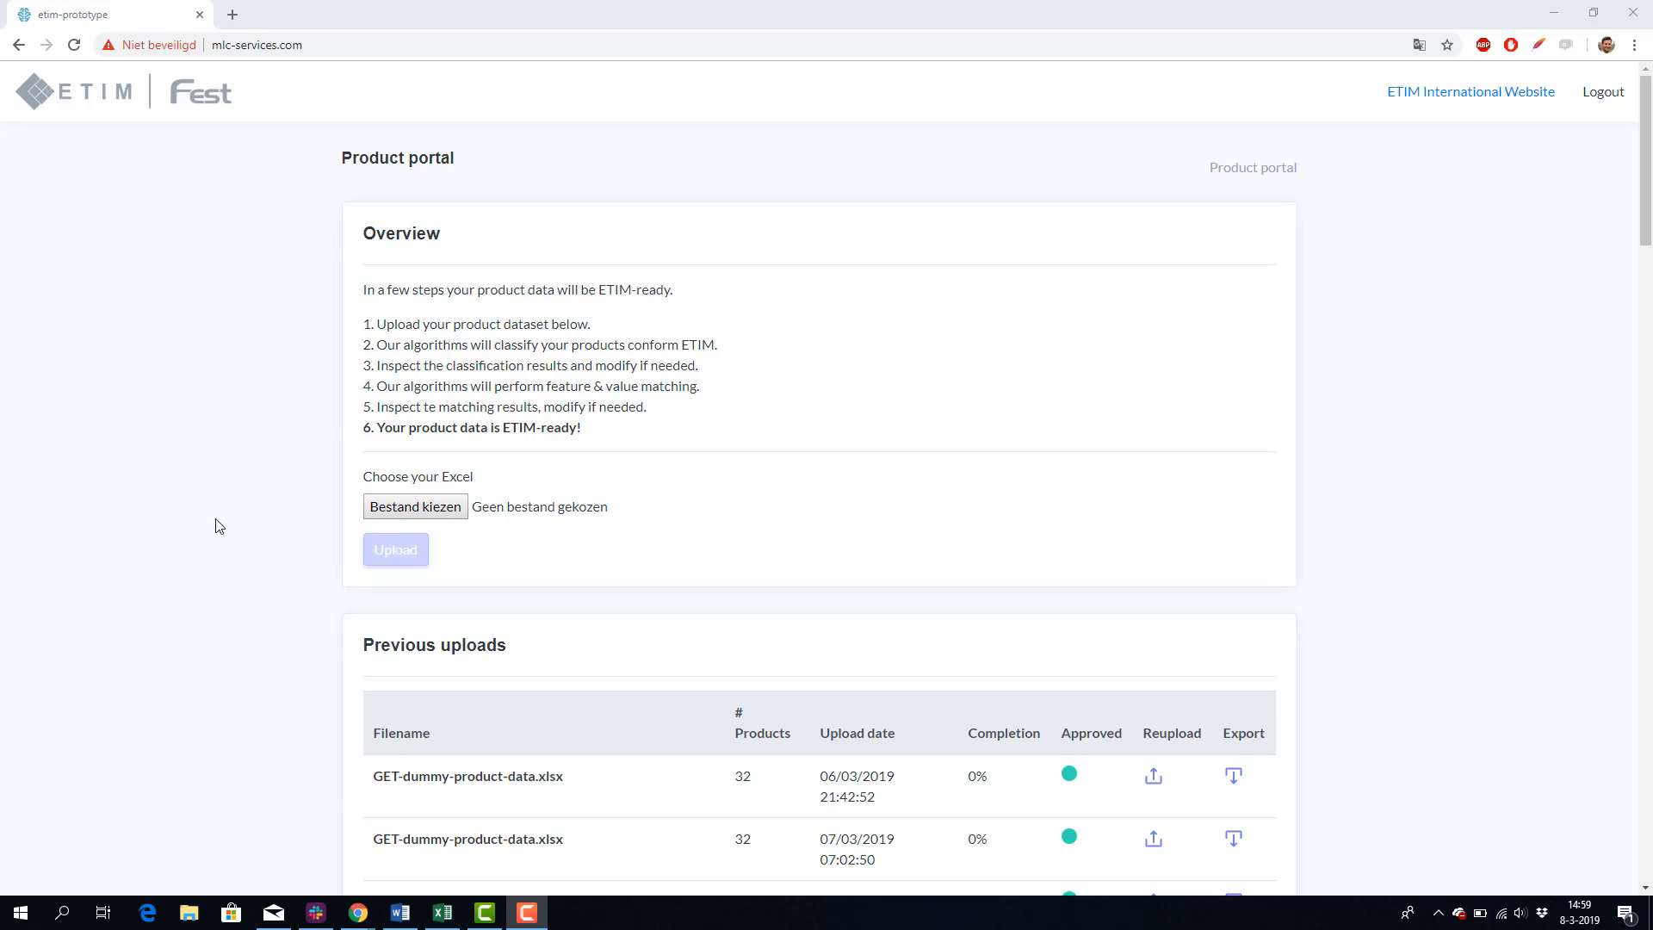
Step: Choose the Excel file Geberit_test_sample-scraped.xlsx as the product dataset and upload it
{"action": "left_click", "coordinate": [370, 517]}
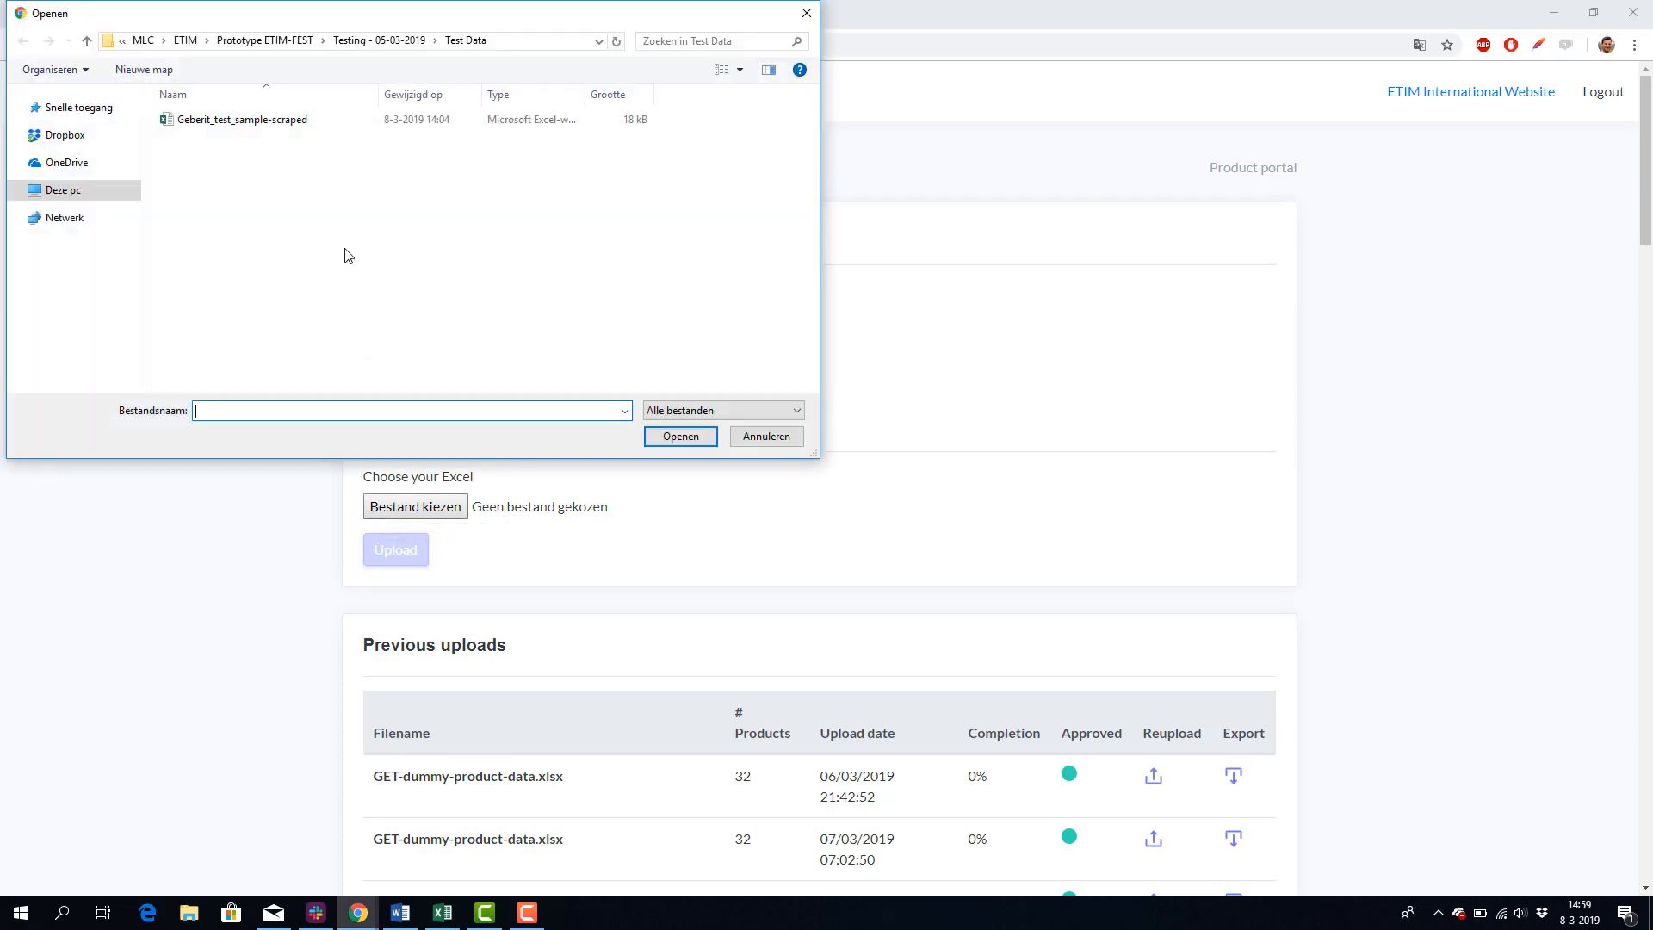
{"action": "double_click", "coordinate": [289, 124]}
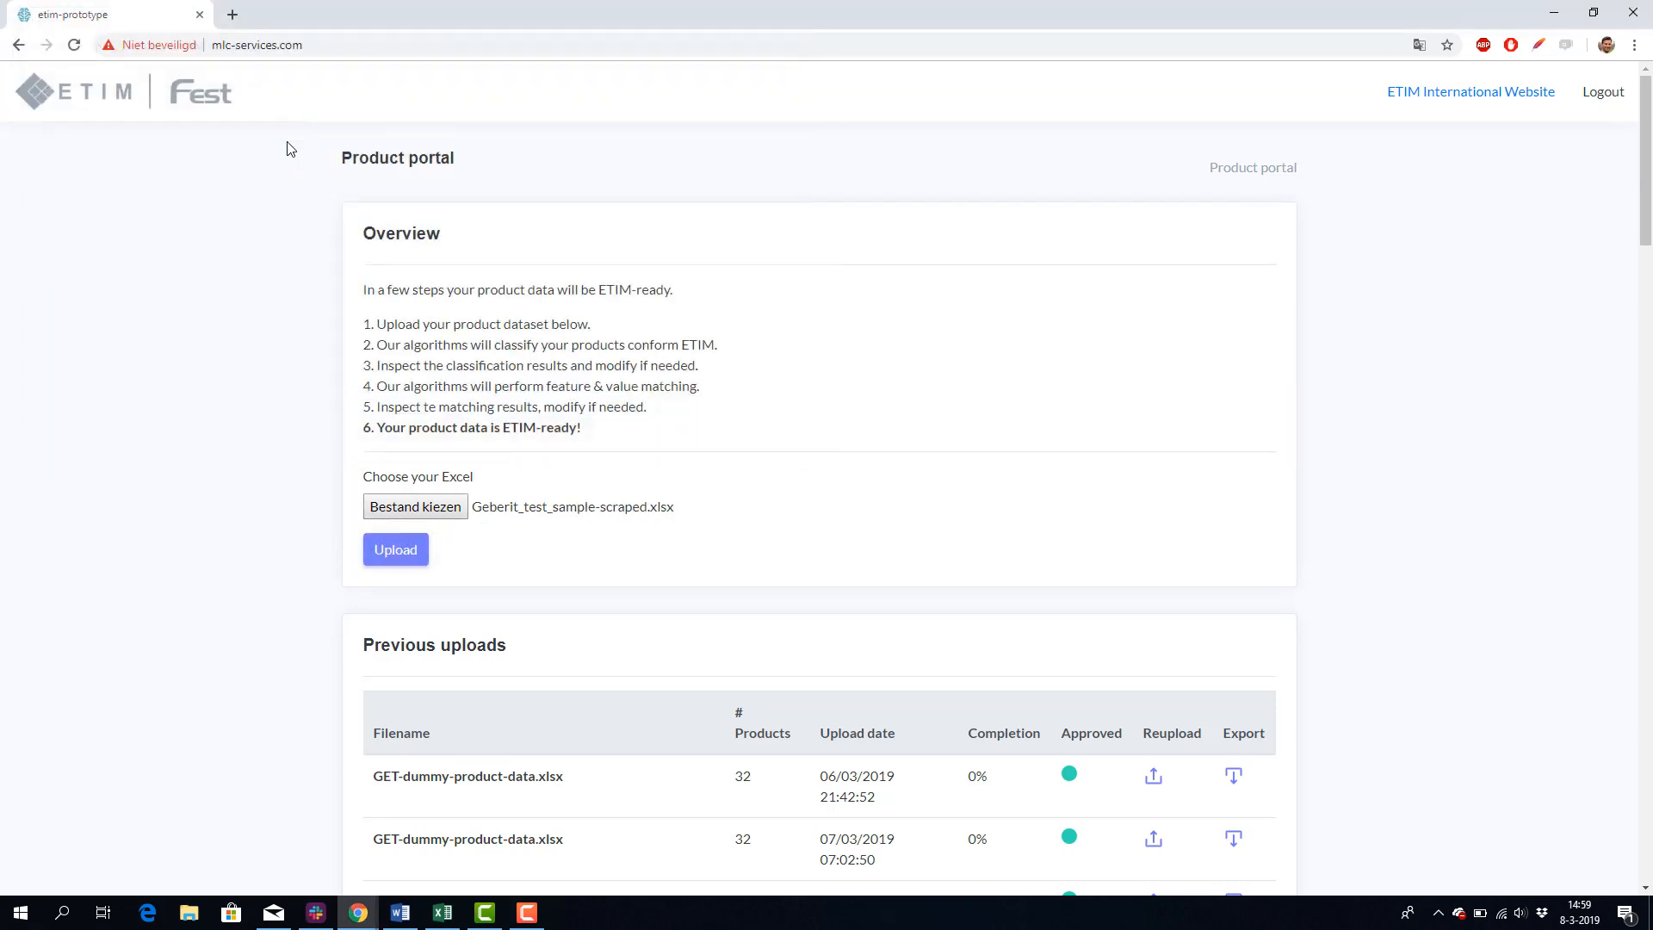
{"action": "left_click", "coordinate": [383, 559]}
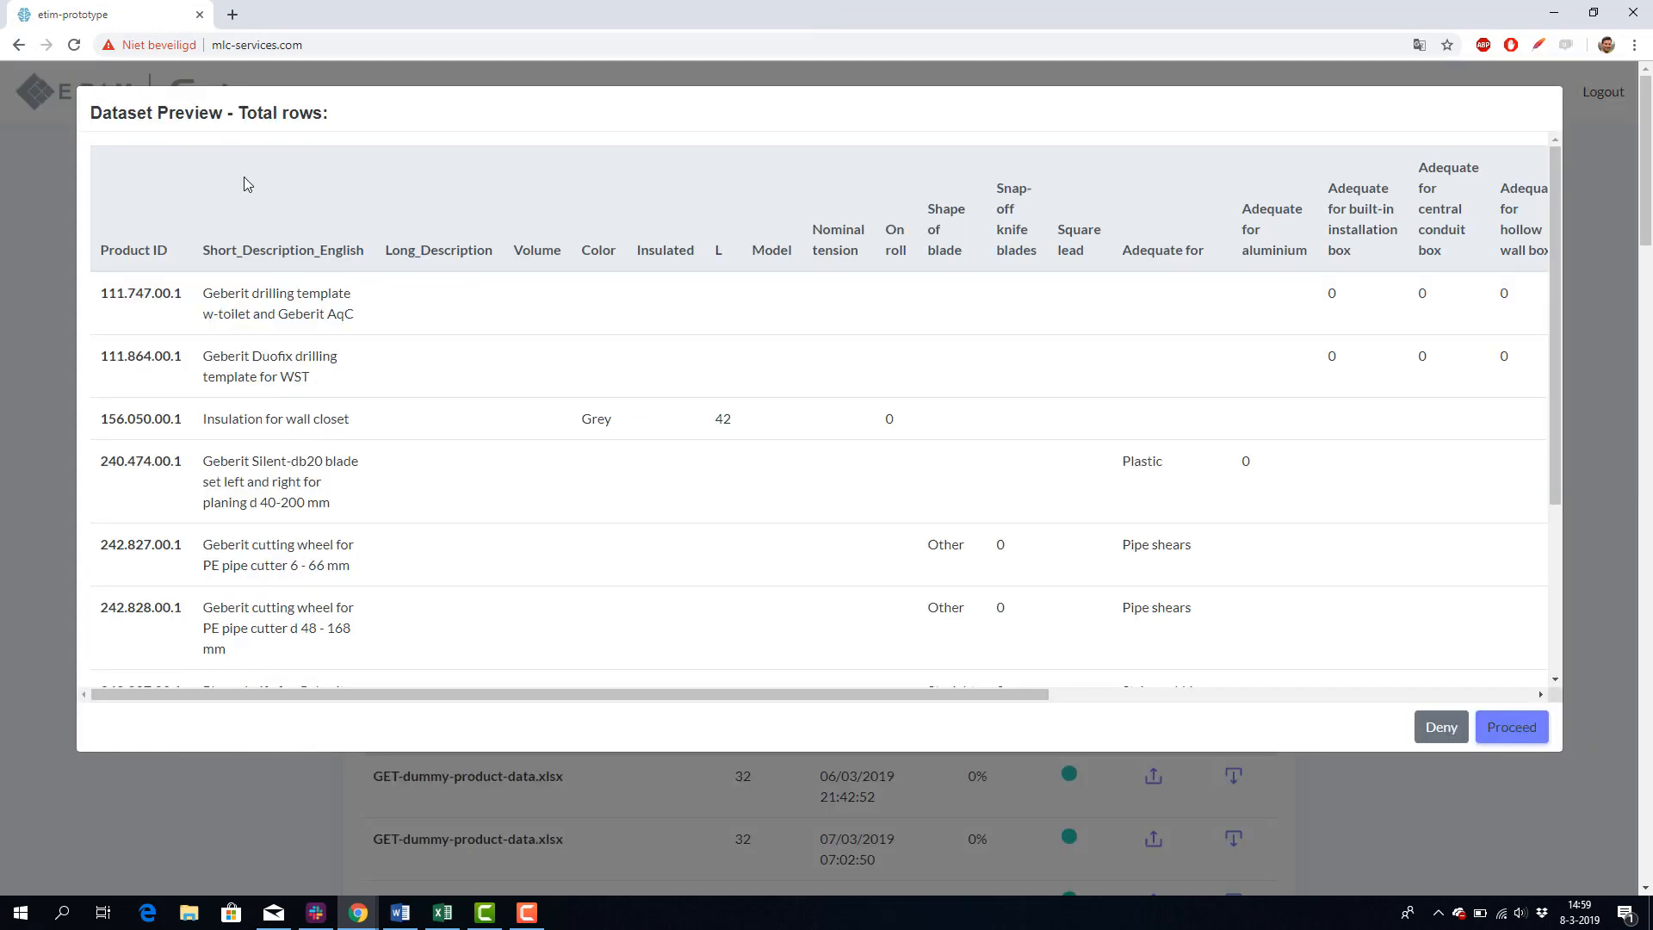
Step: Review the rows and columns of the dataset preview and accept the dataset for column mapping
{"action": "scroll", "coordinate": [241, 181], "scroll_direction": "down", "scroll_amount": 3}
{"action": "scroll", "coordinate": [238, 184], "scroll_direction": "up", "scroll_amount": 2}
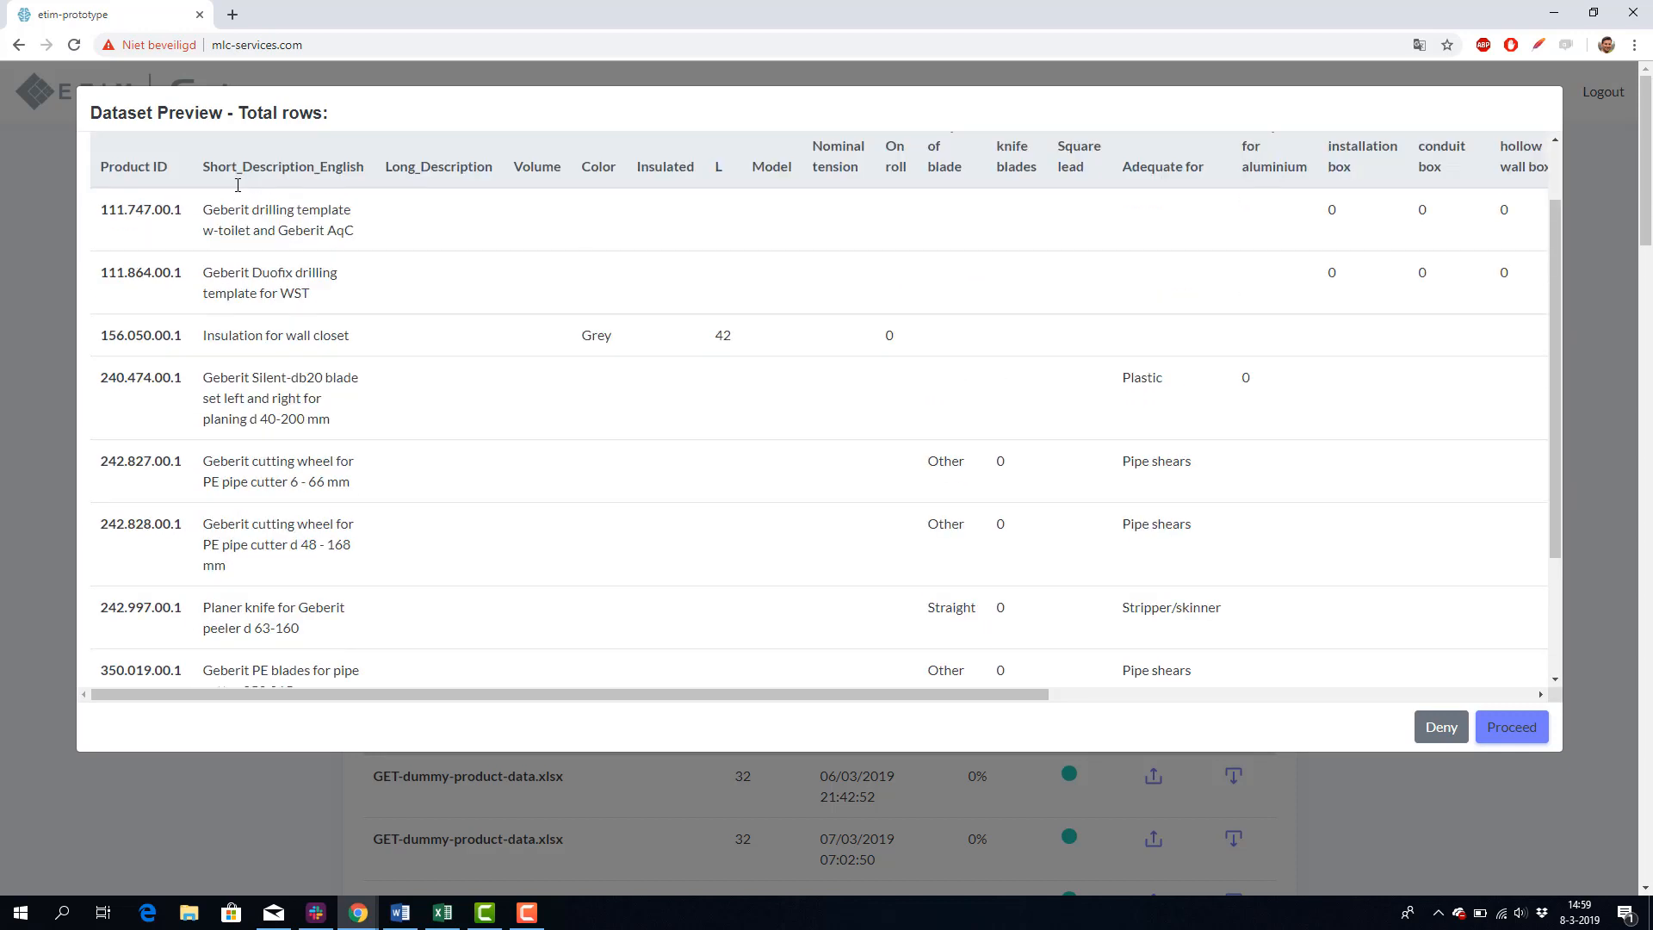
{"action": "scroll", "coordinate": [237, 184], "scroll_direction": "up", "scroll_amount": 1}
{"action": "scroll", "coordinate": [234, 198], "scroll_direction": "down", "scroll_amount": 3}
{"action": "scroll", "coordinate": [232, 198], "scroll_direction": "up", "scroll_amount": 3}
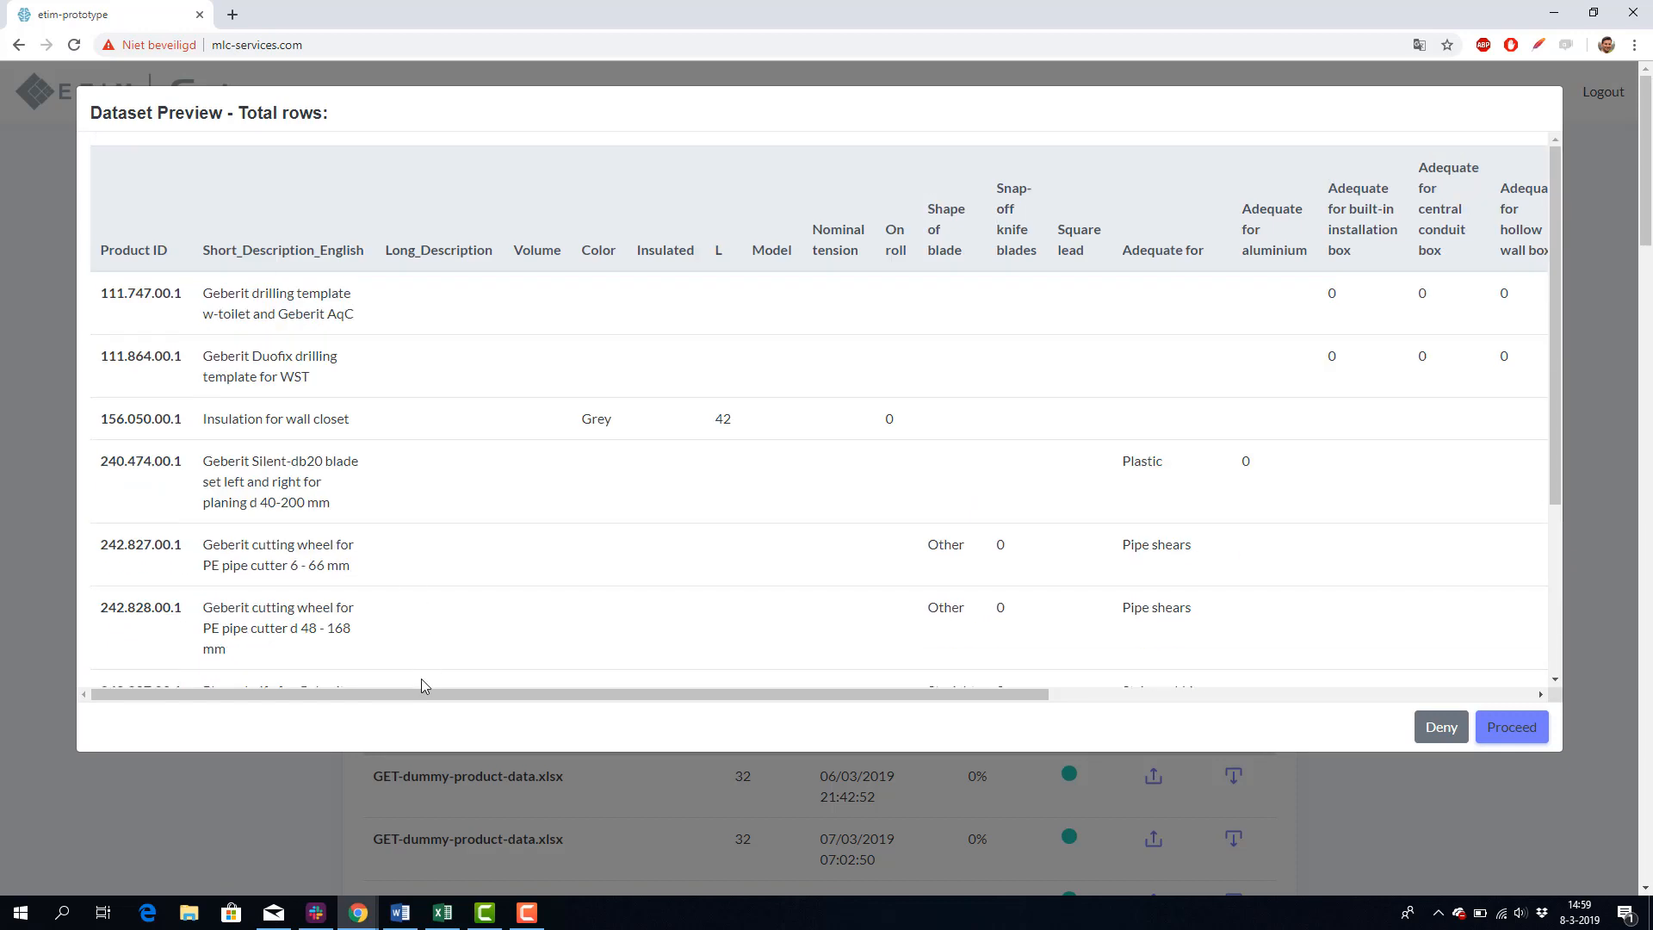
{"action": "left_click_drag", "start_coordinate": [421, 690], "coordinate": [1364, 657]}
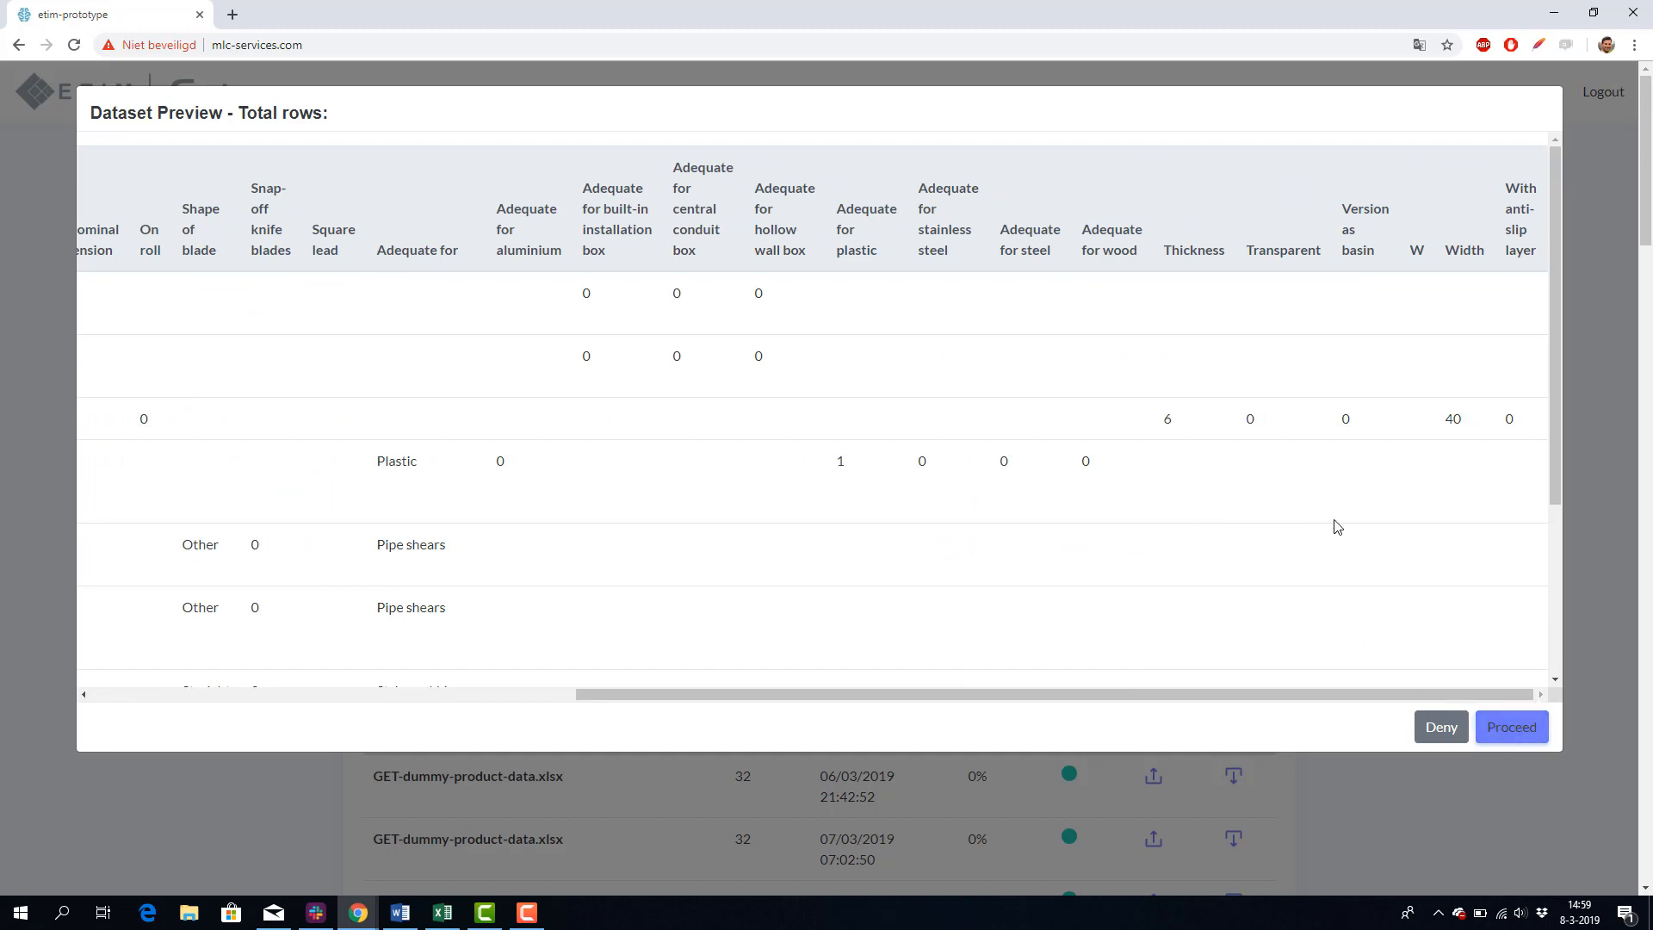
{"action": "left_click", "coordinate": [1528, 730]}
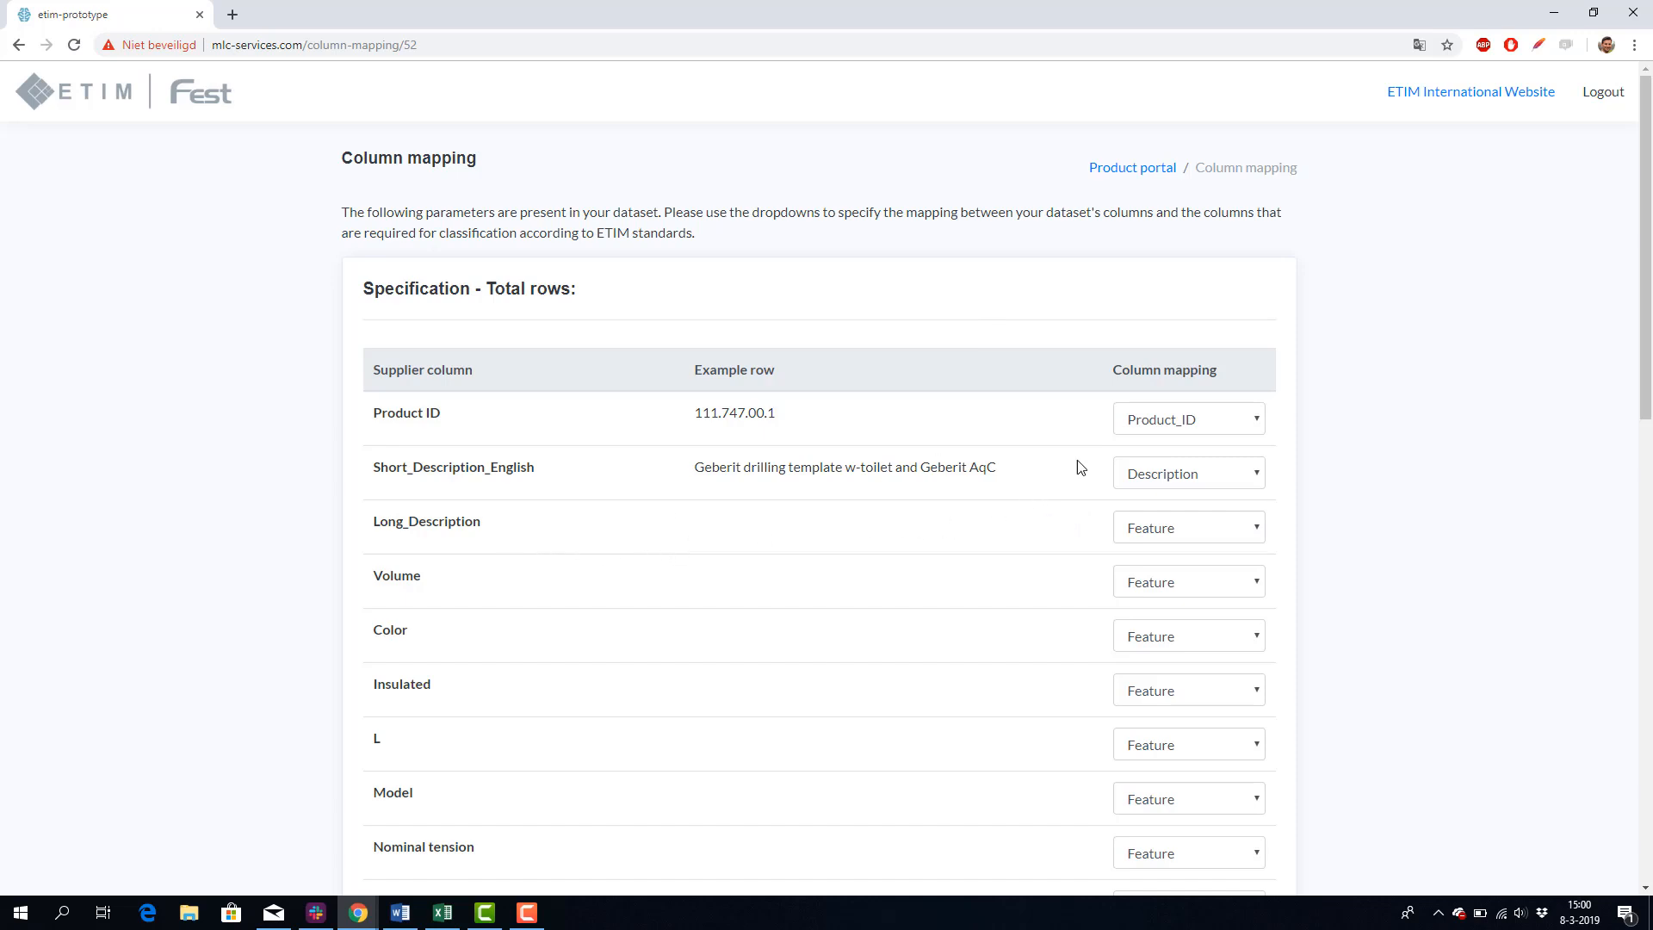
Step: Map the Long_Description column to Description and proceed to classify the products
{"action": "left_click", "coordinate": [1198, 532]}
{"action": "left_click", "coordinate": [1179, 570]}
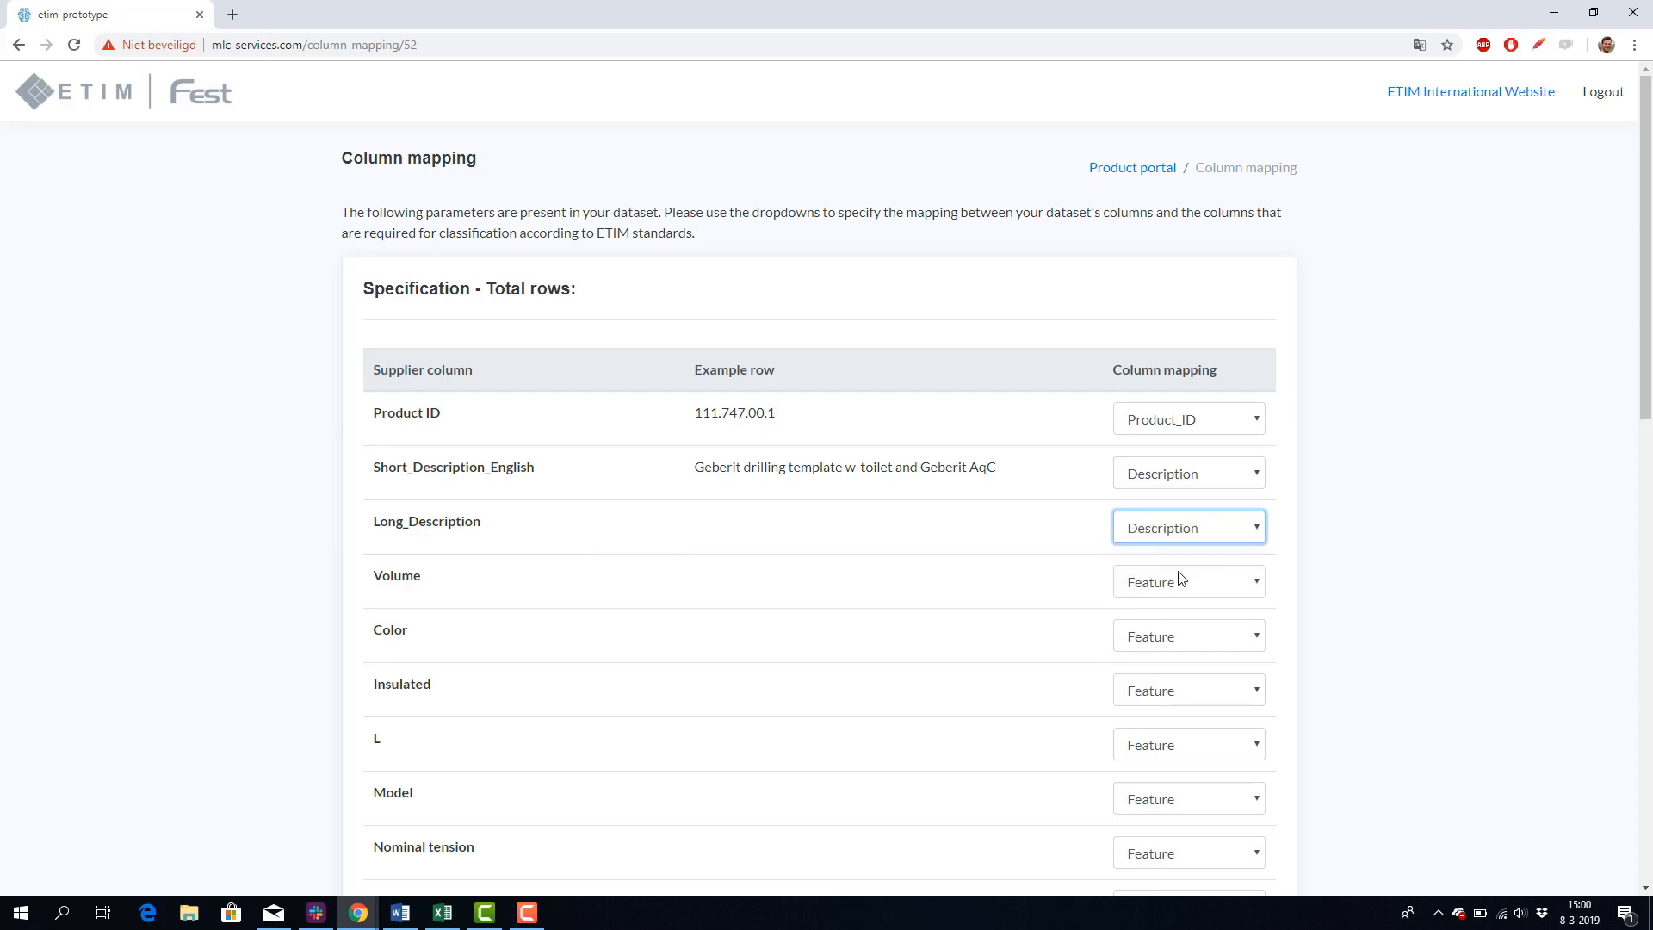
{"action": "scroll", "coordinate": [675, 499], "scroll_direction": "down", "scroll_amount": 13}
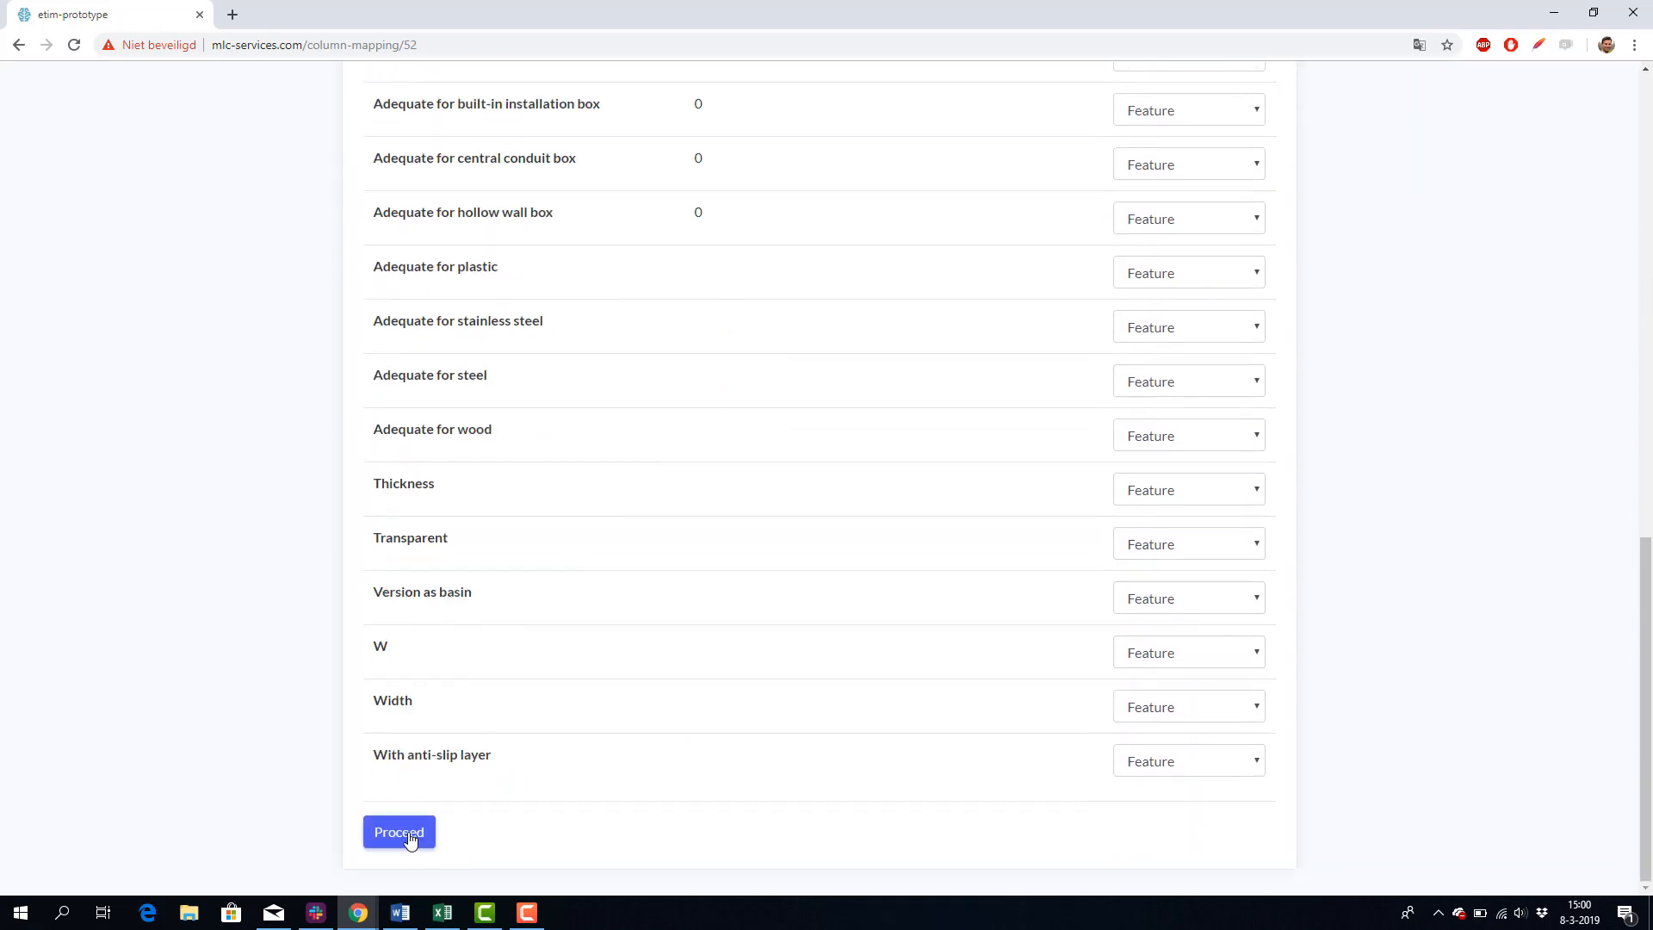
{"action": "left_click", "coordinate": [410, 841]}
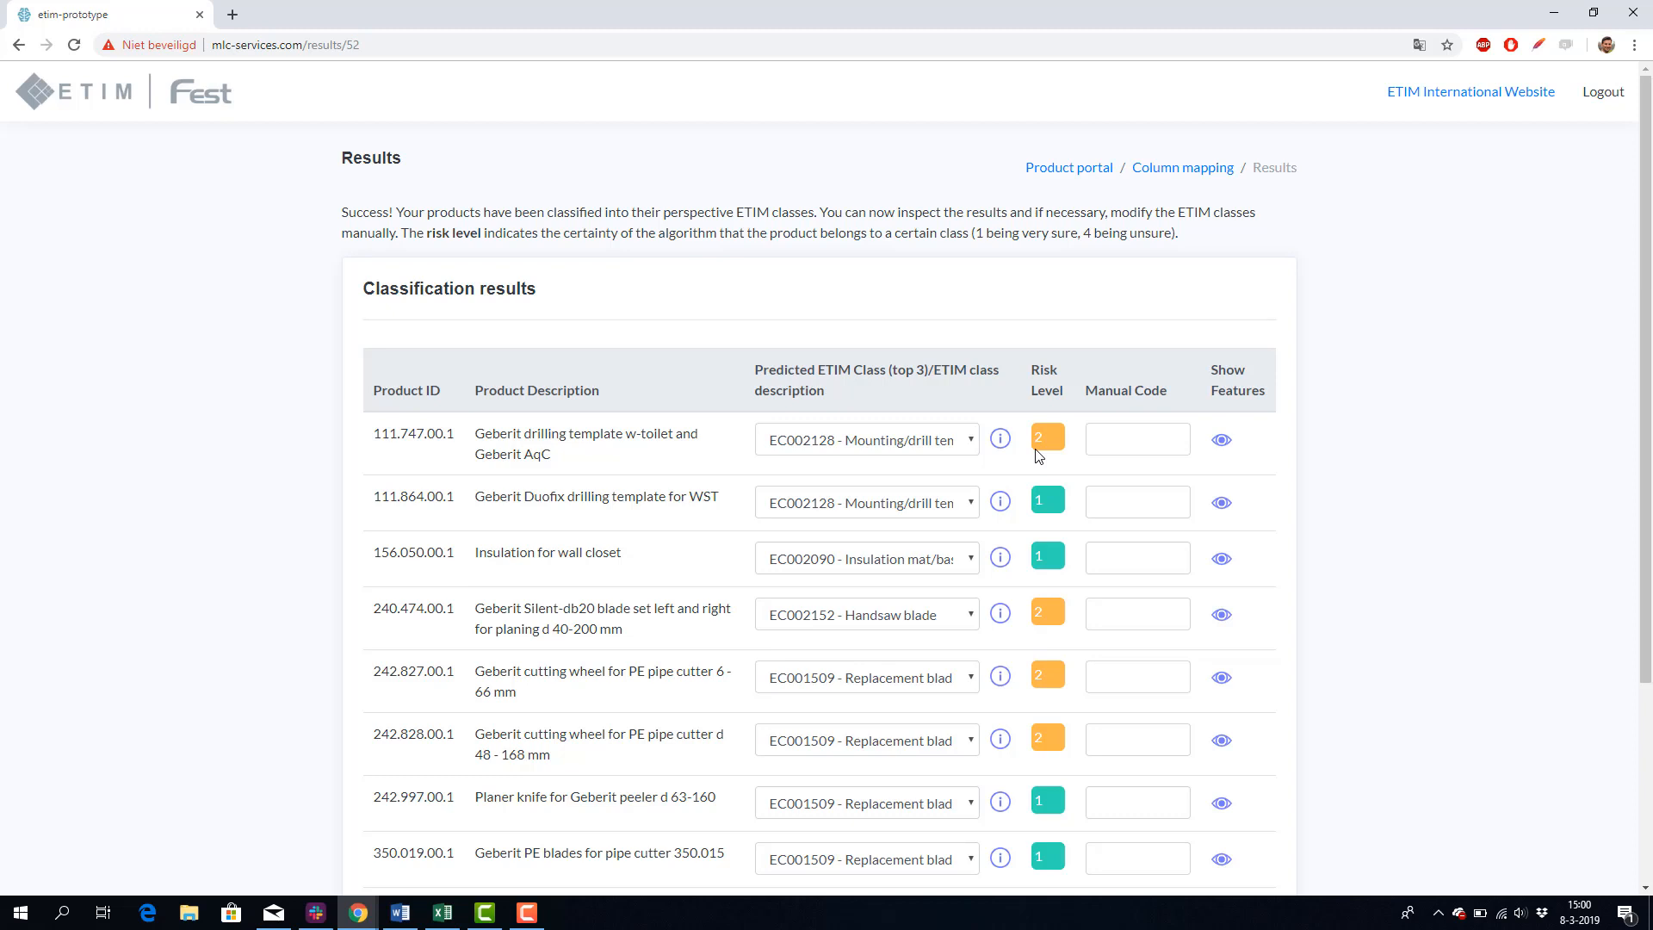
Step: Inspect the alternative predicted ETIM classes of the first two products, keeping EC002128 - Mounting/drill template installation boxes
{"action": "left_click", "coordinate": [916, 456]}
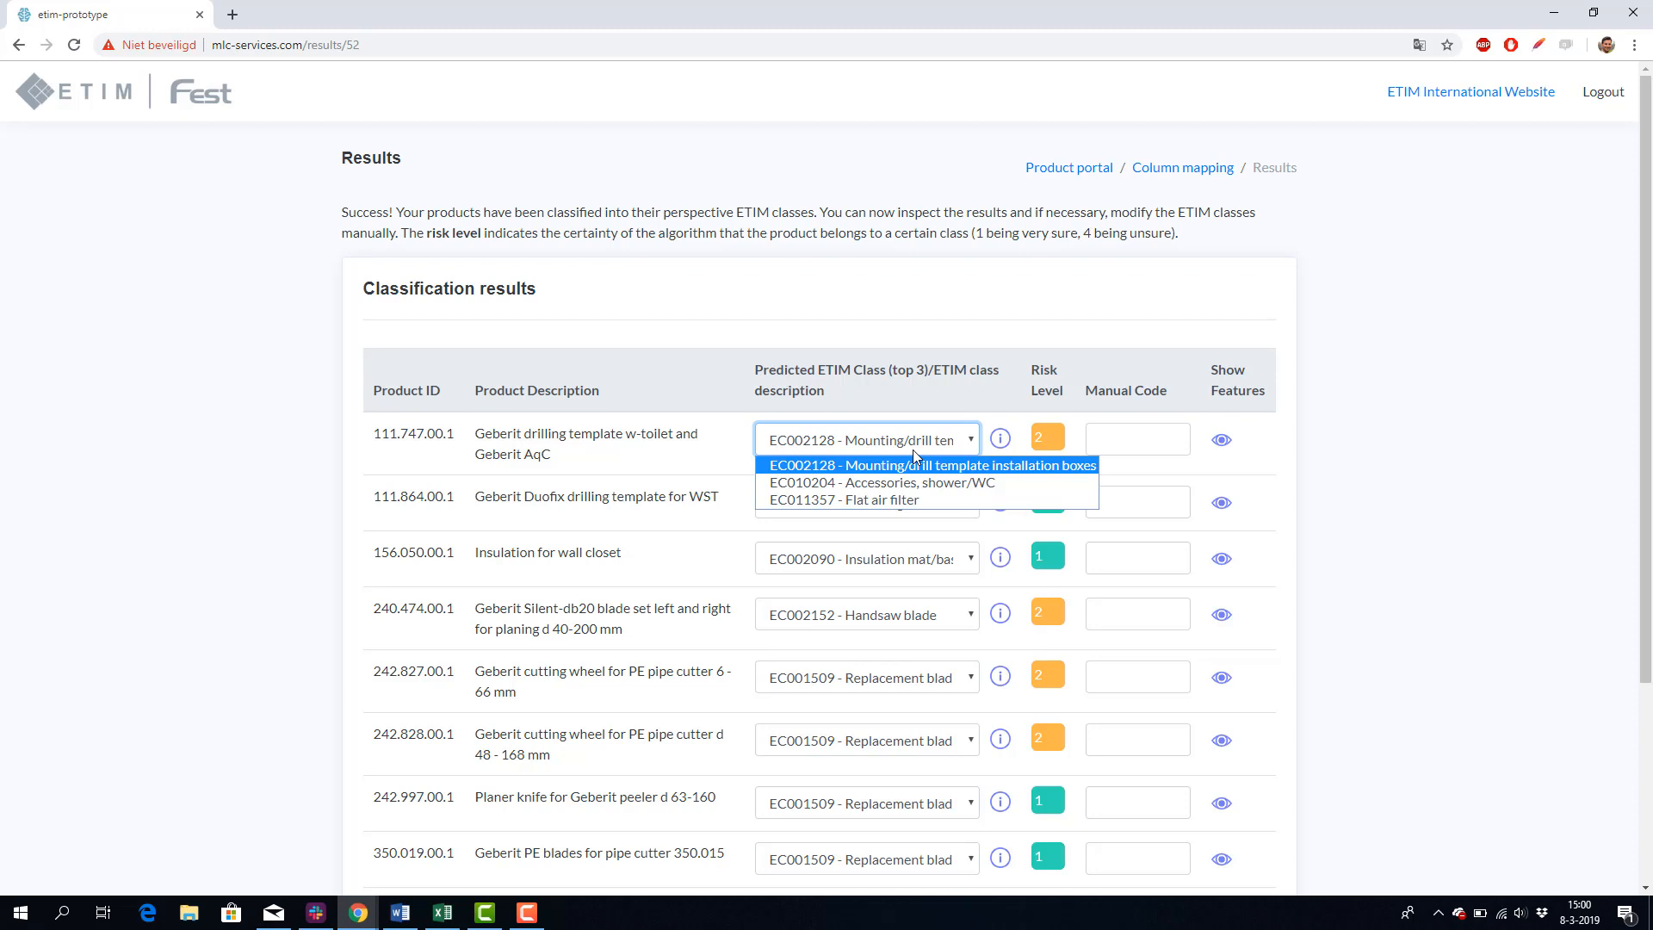
{"action": "left_click", "coordinate": [914, 465]}
{"action": "scroll", "coordinate": [723, 430], "scroll_direction": "down", "scroll_amount": 1}
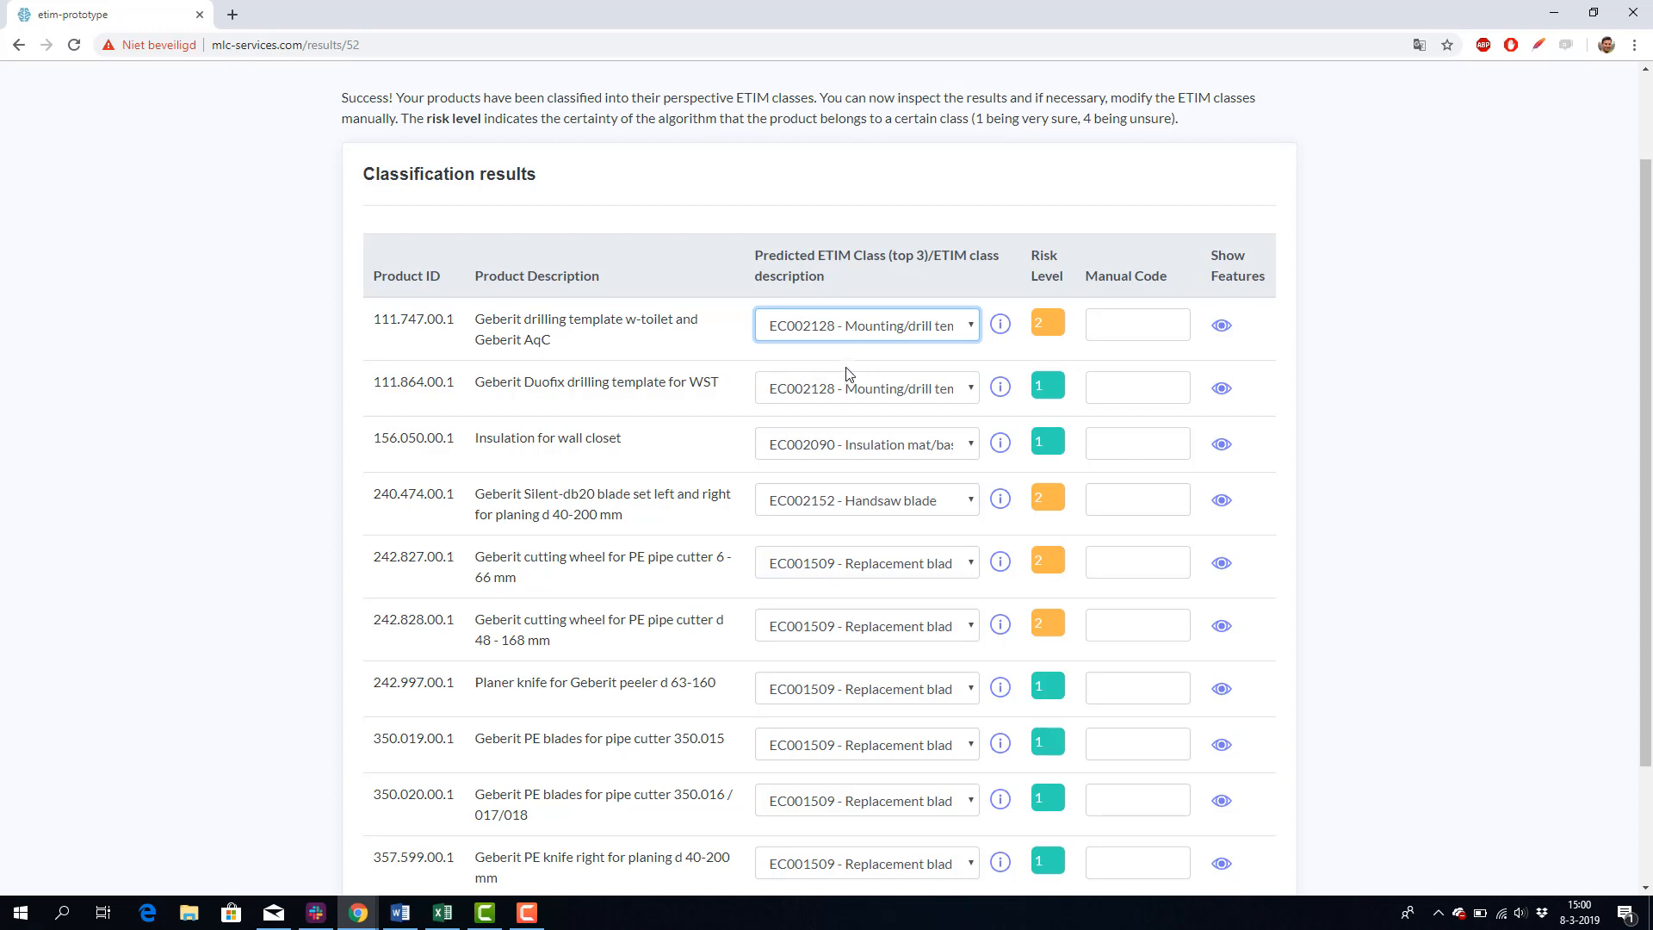
{"action": "left_click", "coordinate": [851, 391]}
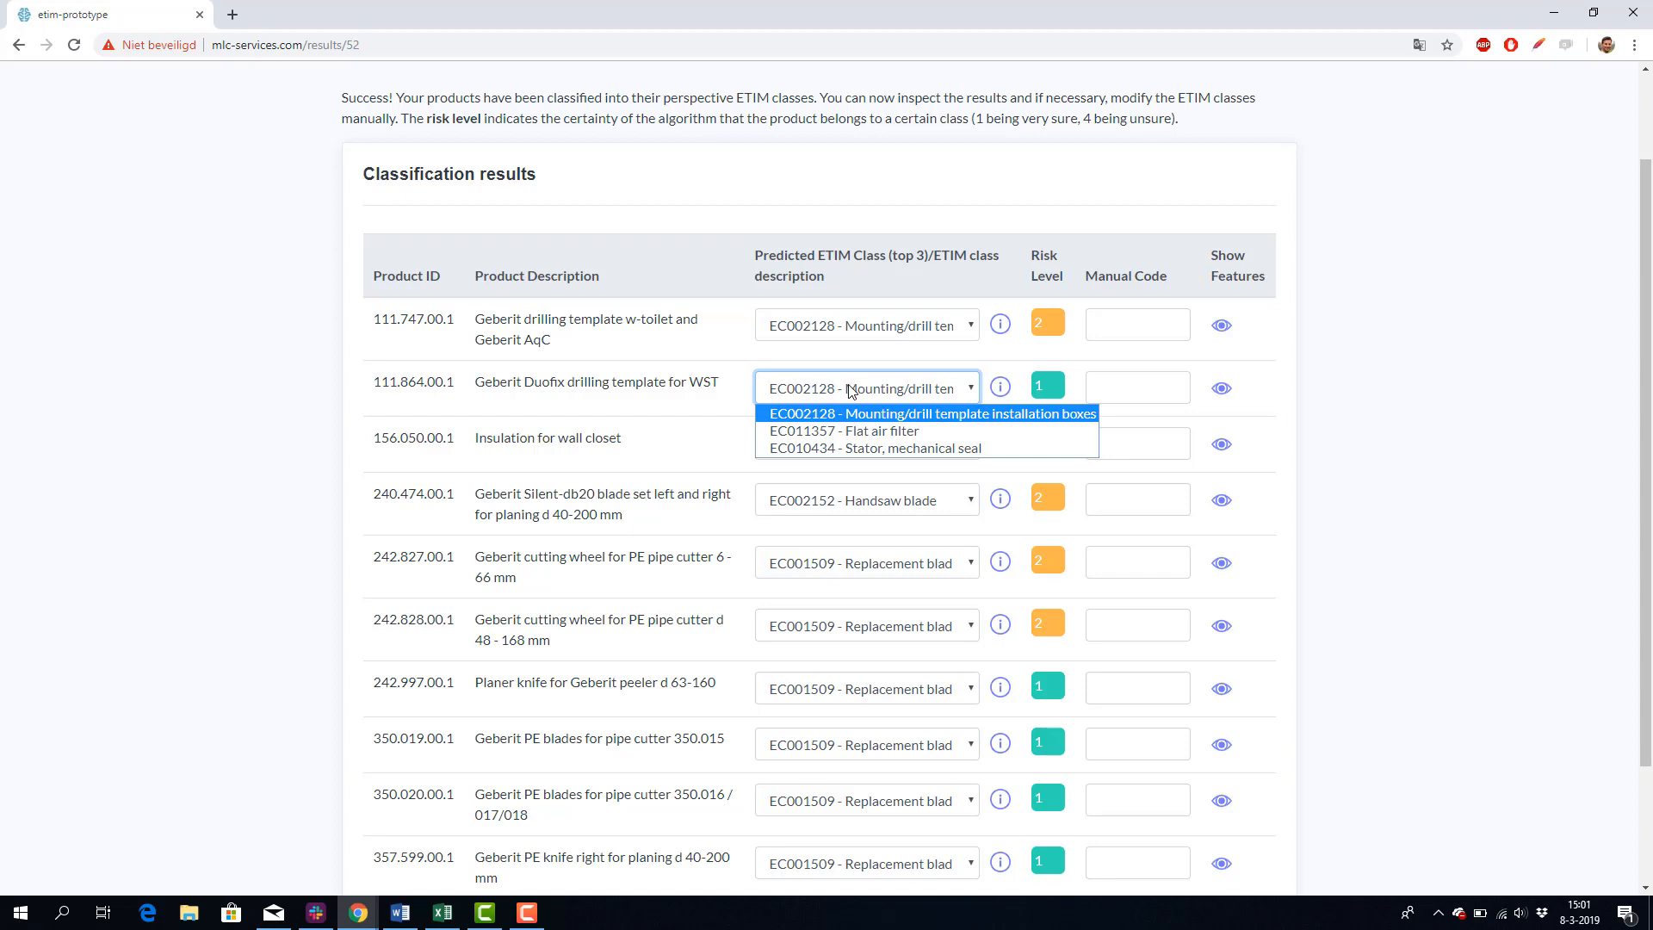
{"action": "left_click", "coordinate": [850, 391]}
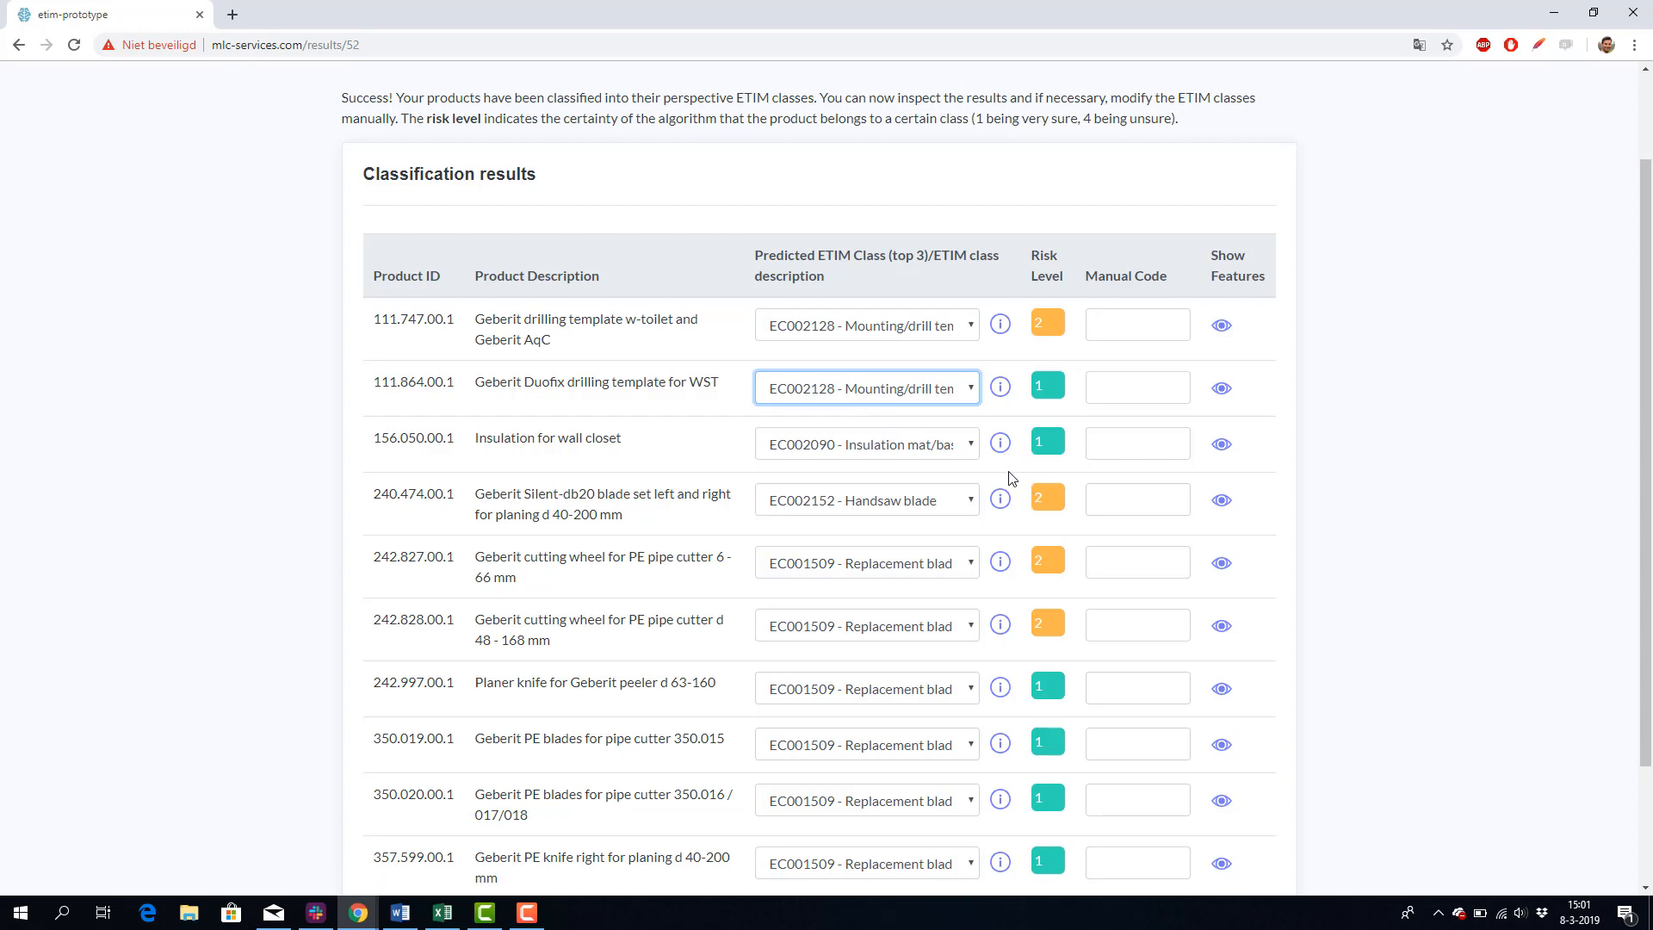
Step: View the ETIM International details of the first product's class EC002128 and return to the classification results
{"action": "scroll", "coordinate": [1012, 479], "scroll_direction": "down", "scroll_amount": 2}
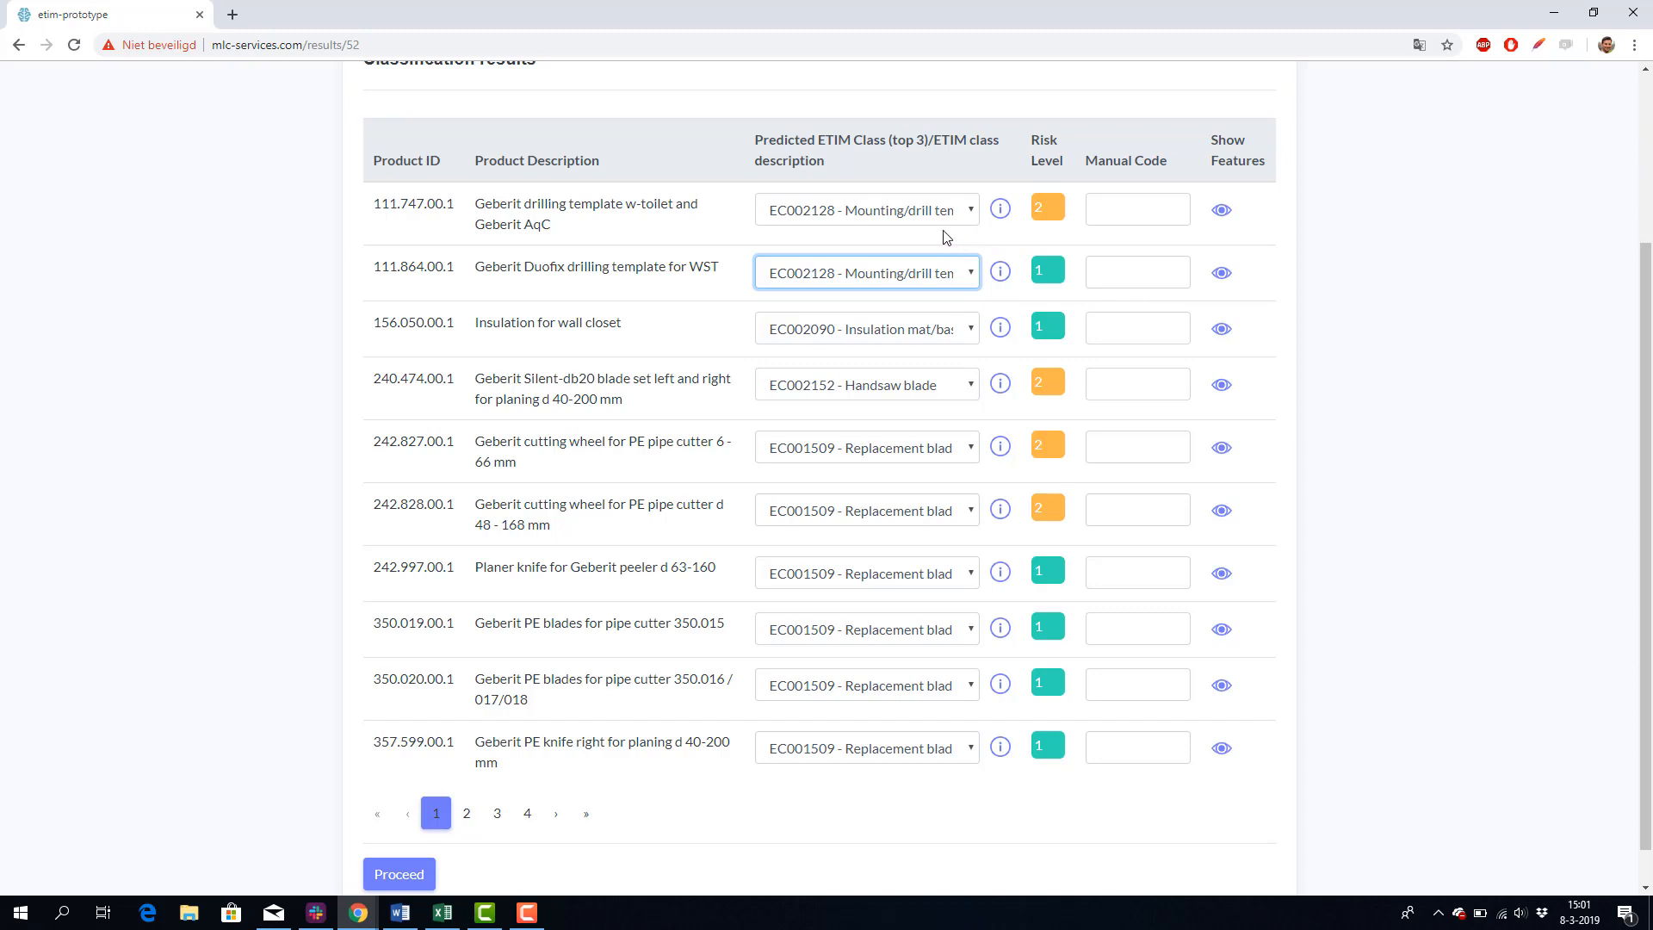
{"action": "left_click", "coordinate": [1000, 215]}
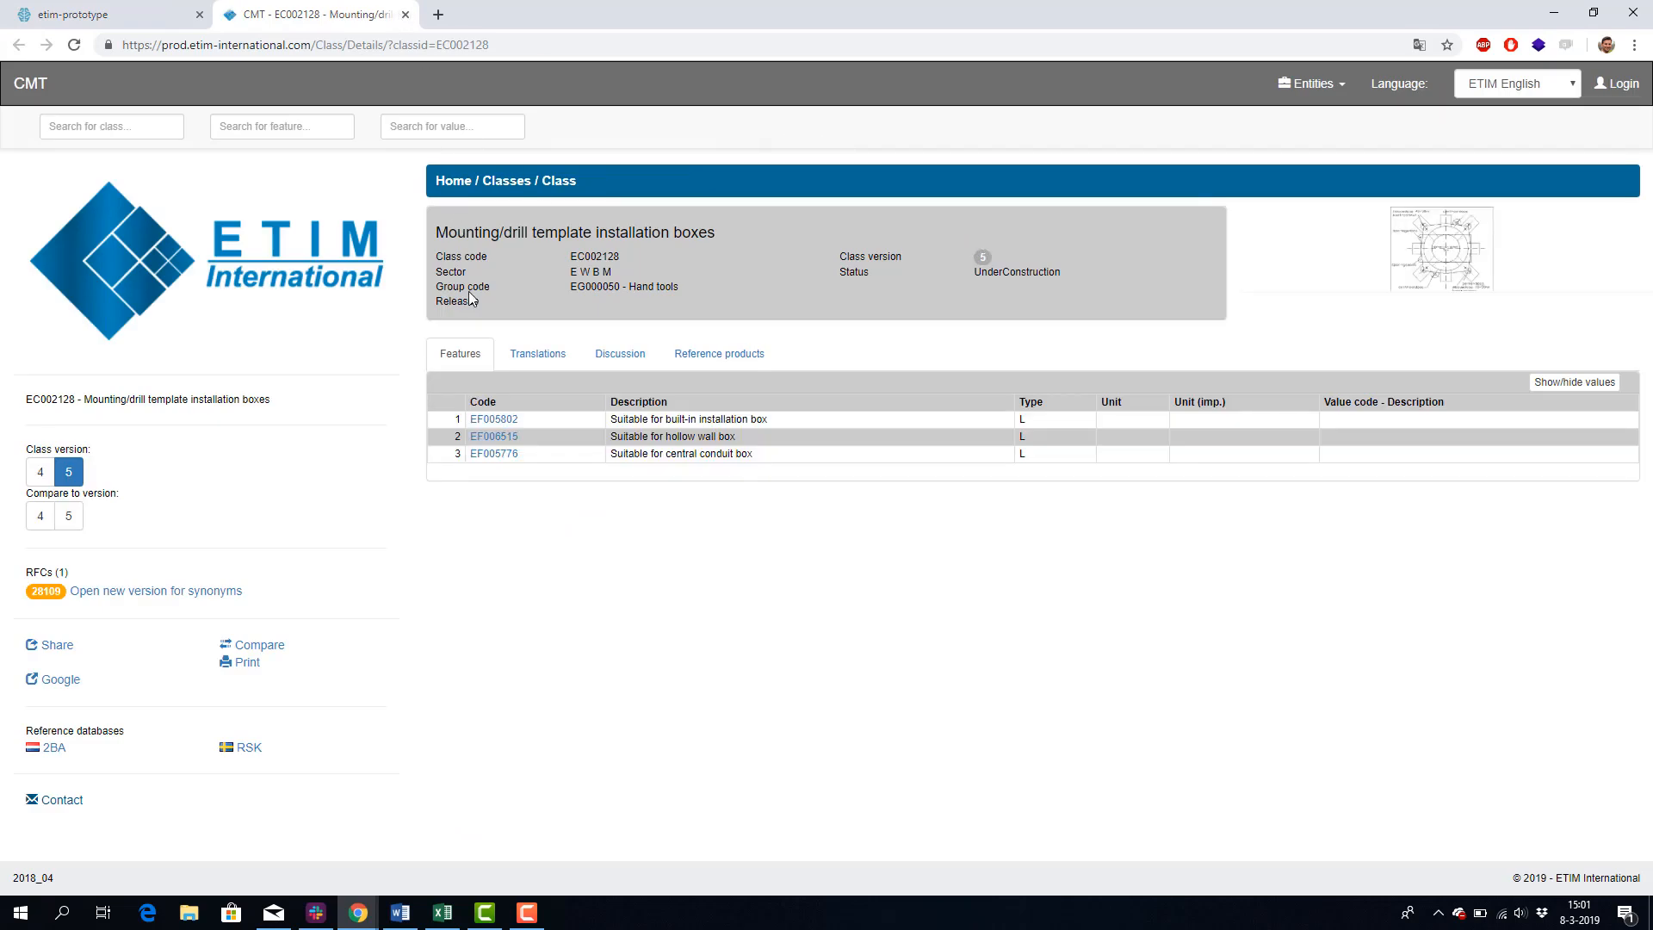
{"action": "left_click", "coordinate": [404, 14]}
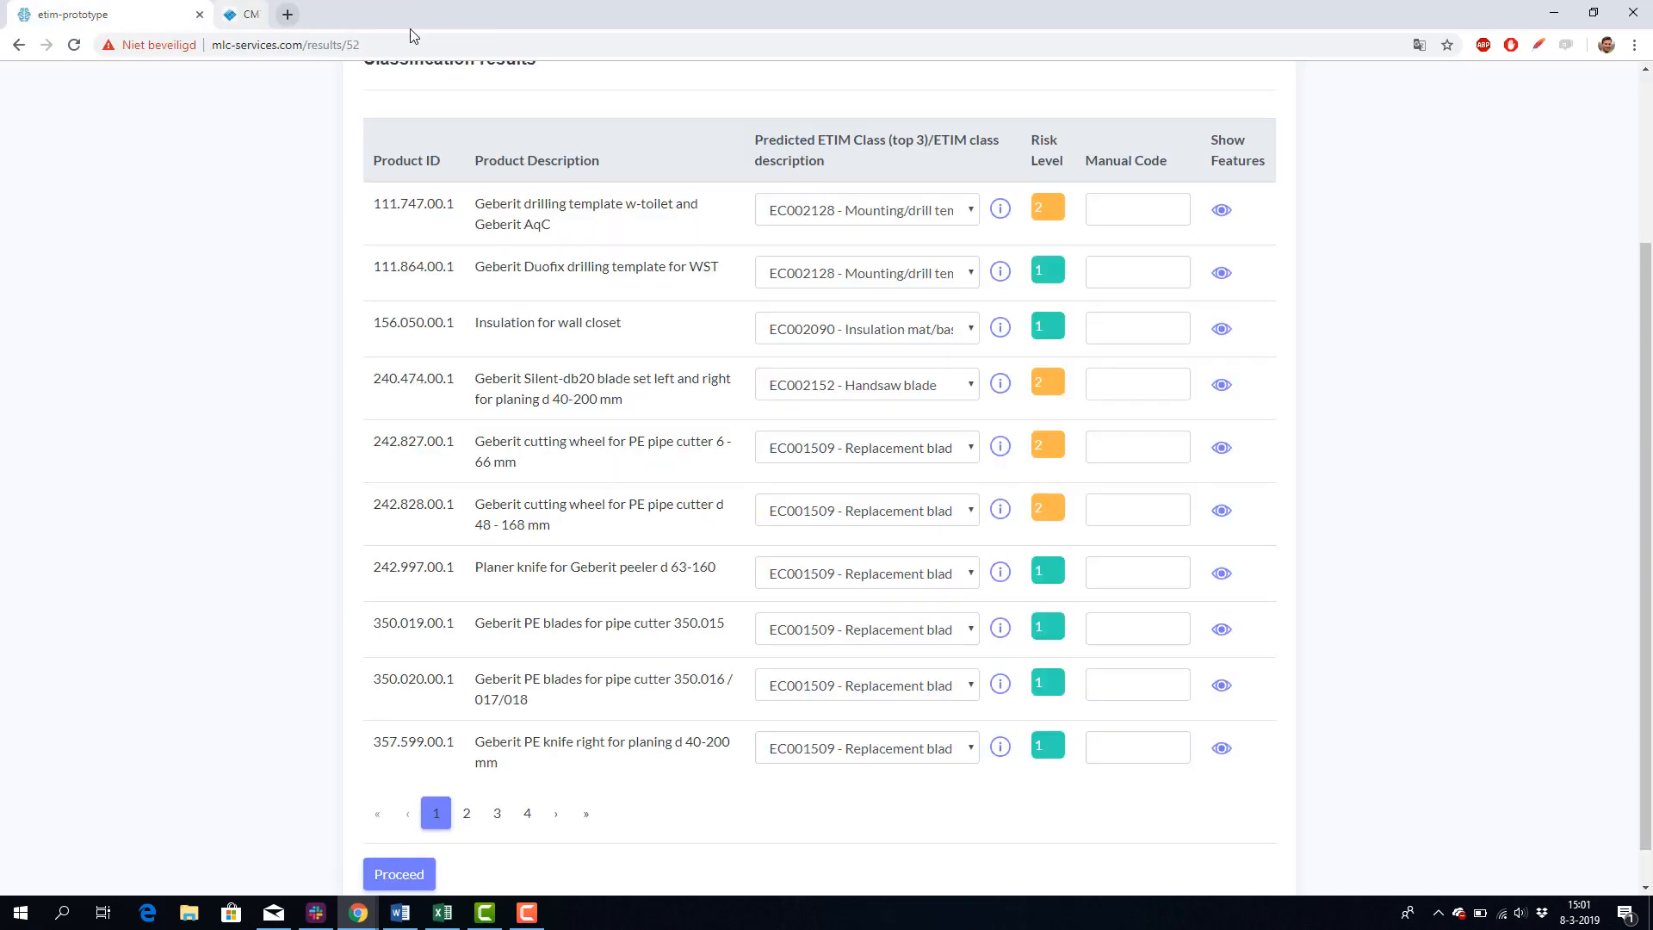
Step: Review classification result pages 2, 3 and 4 and proceed to feature matching
{"action": "scroll", "coordinate": [484, 264], "scroll_direction": "down", "scroll_amount": 1}
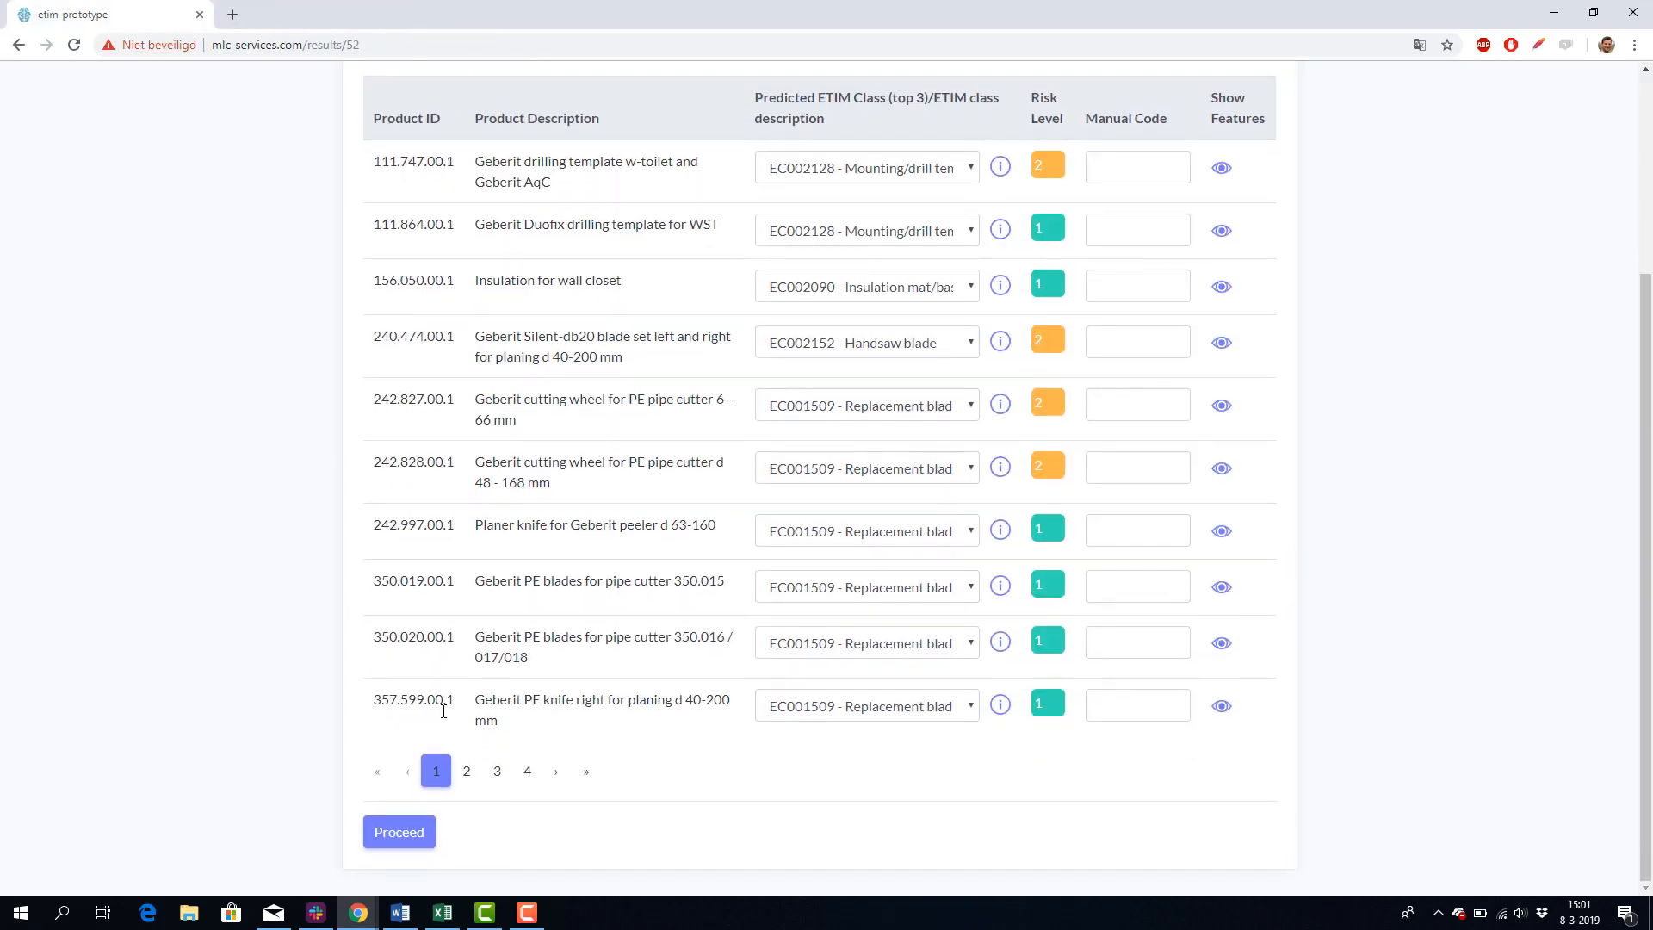
{"action": "left_click", "coordinate": [476, 778]}
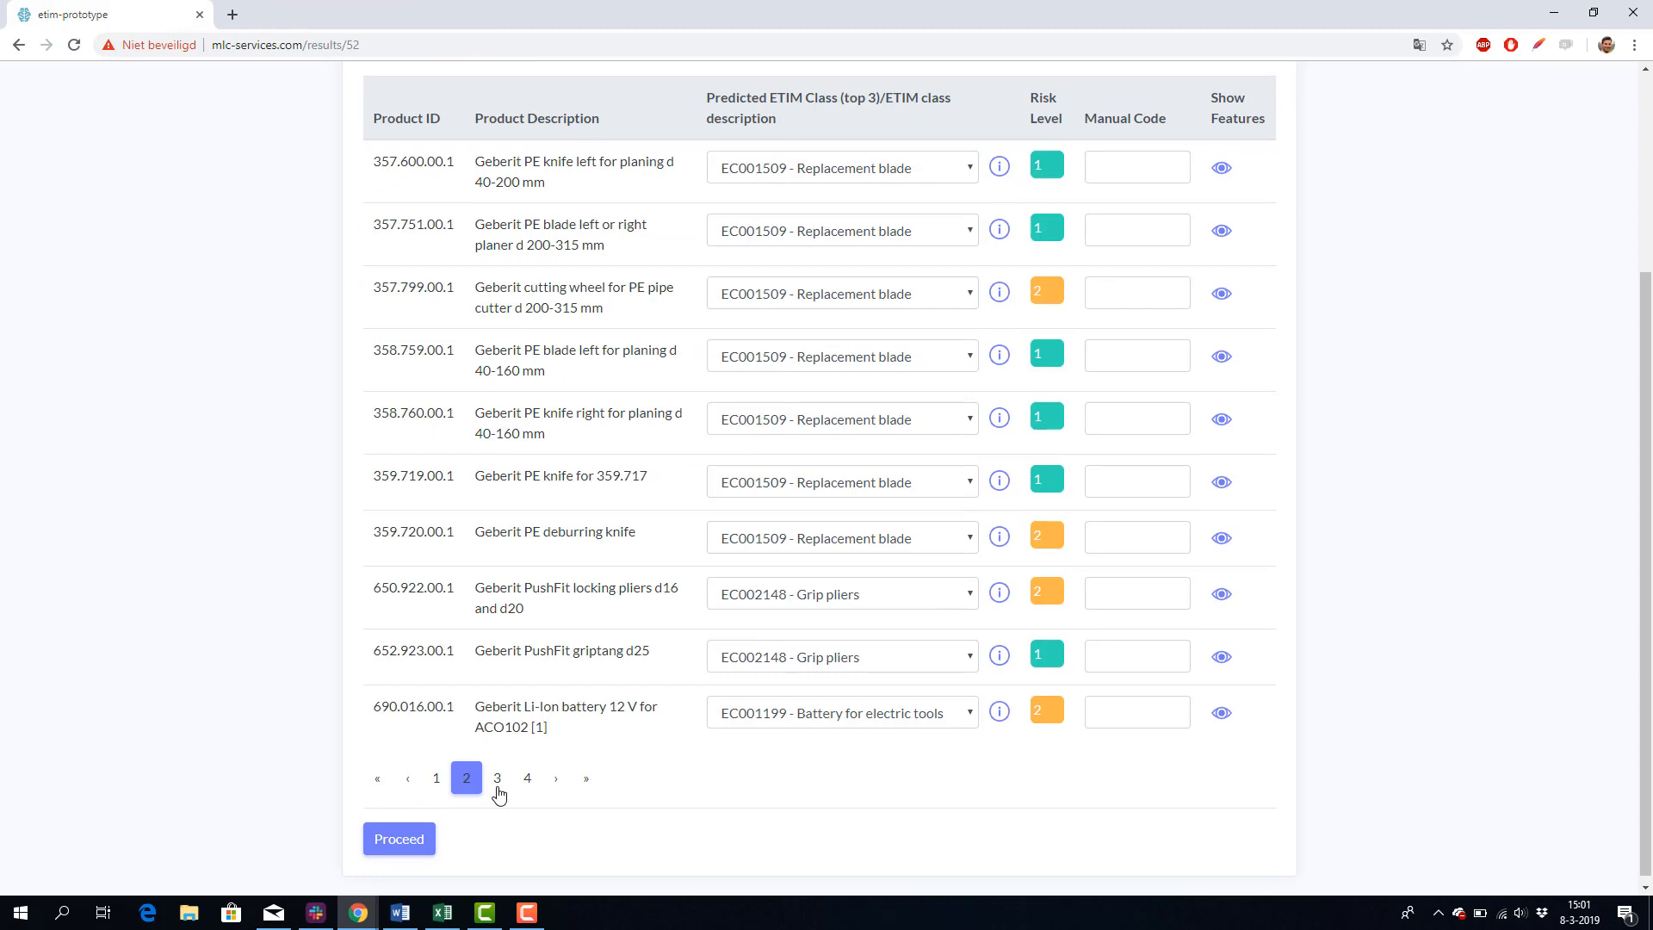
{"action": "left_click", "coordinate": [498, 790]}
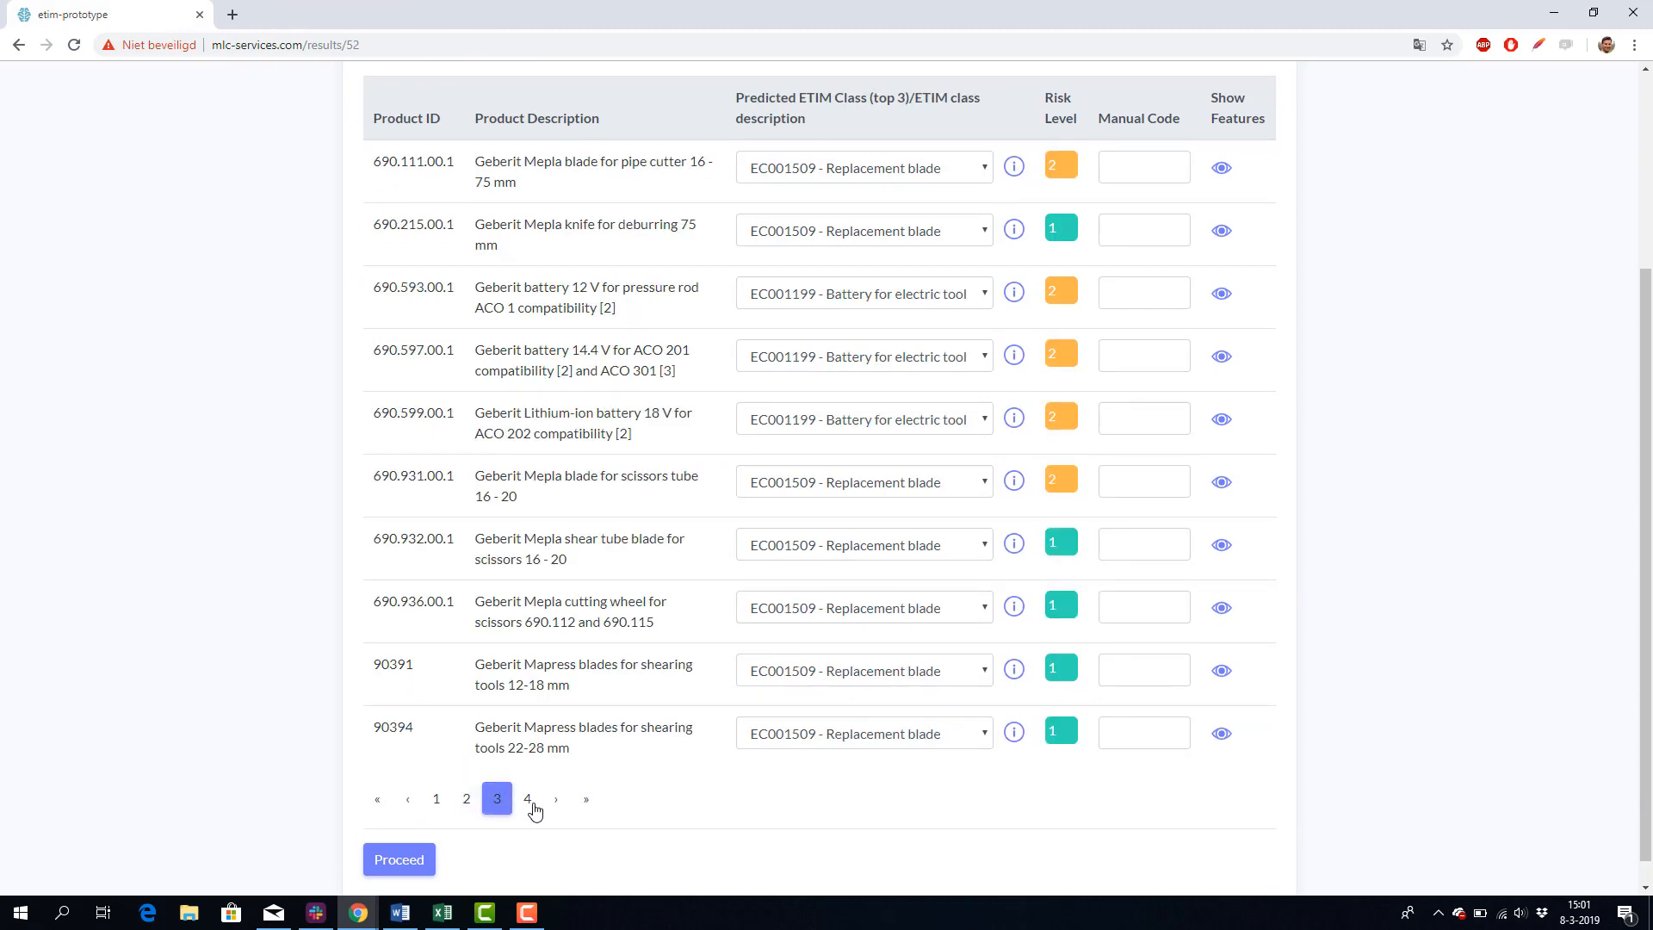
{"action": "left_click", "coordinate": [531, 805]}
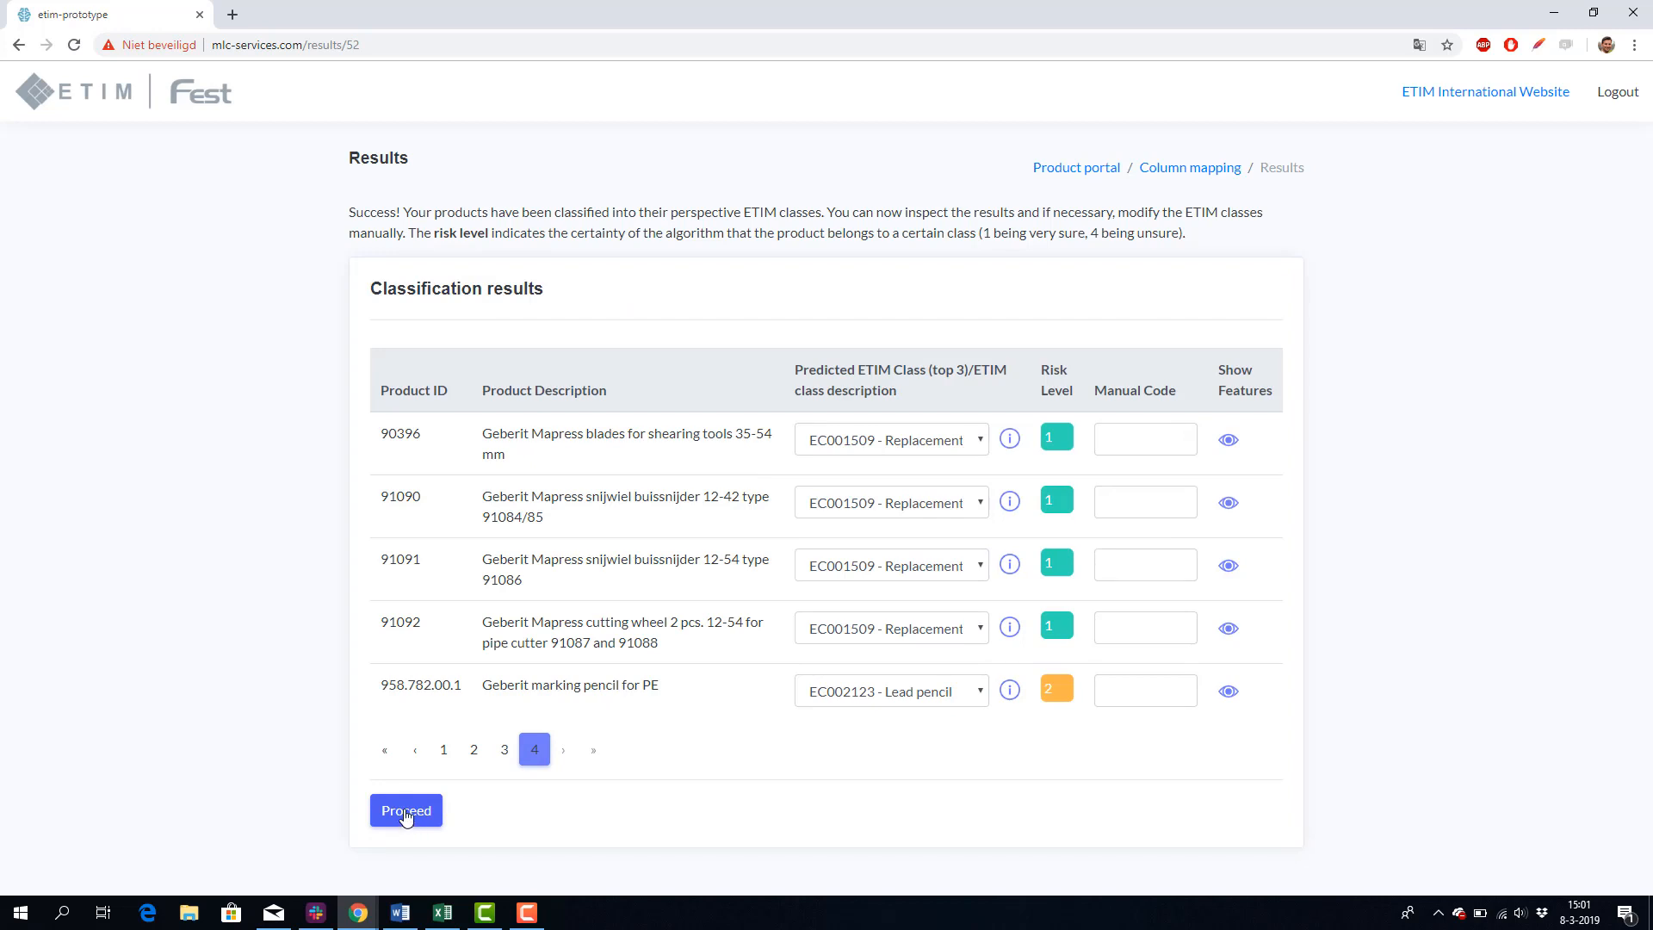
{"action": "left_click", "coordinate": [409, 813]}
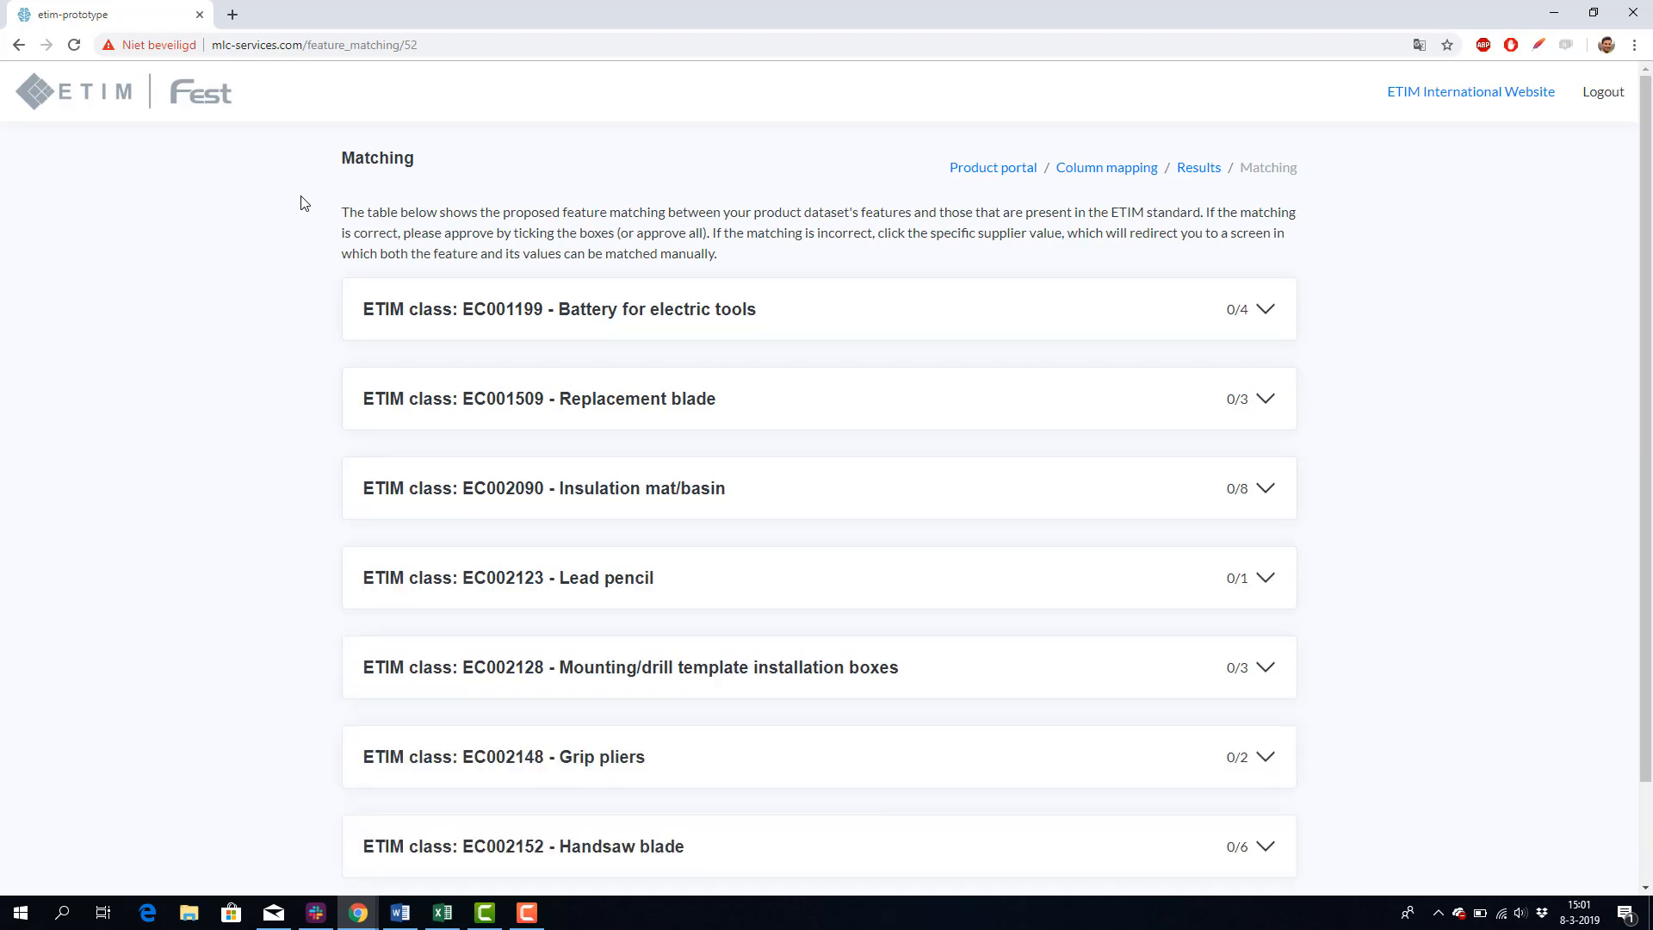
Step: In class EC002090 - Insulation mat/basin, save the Color conversion of Grey to EV000270 - Grey and approve that feature
{"action": "scroll", "coordinate": [303, 203], "scroll_direction": "down", "scroll_amount": 2}
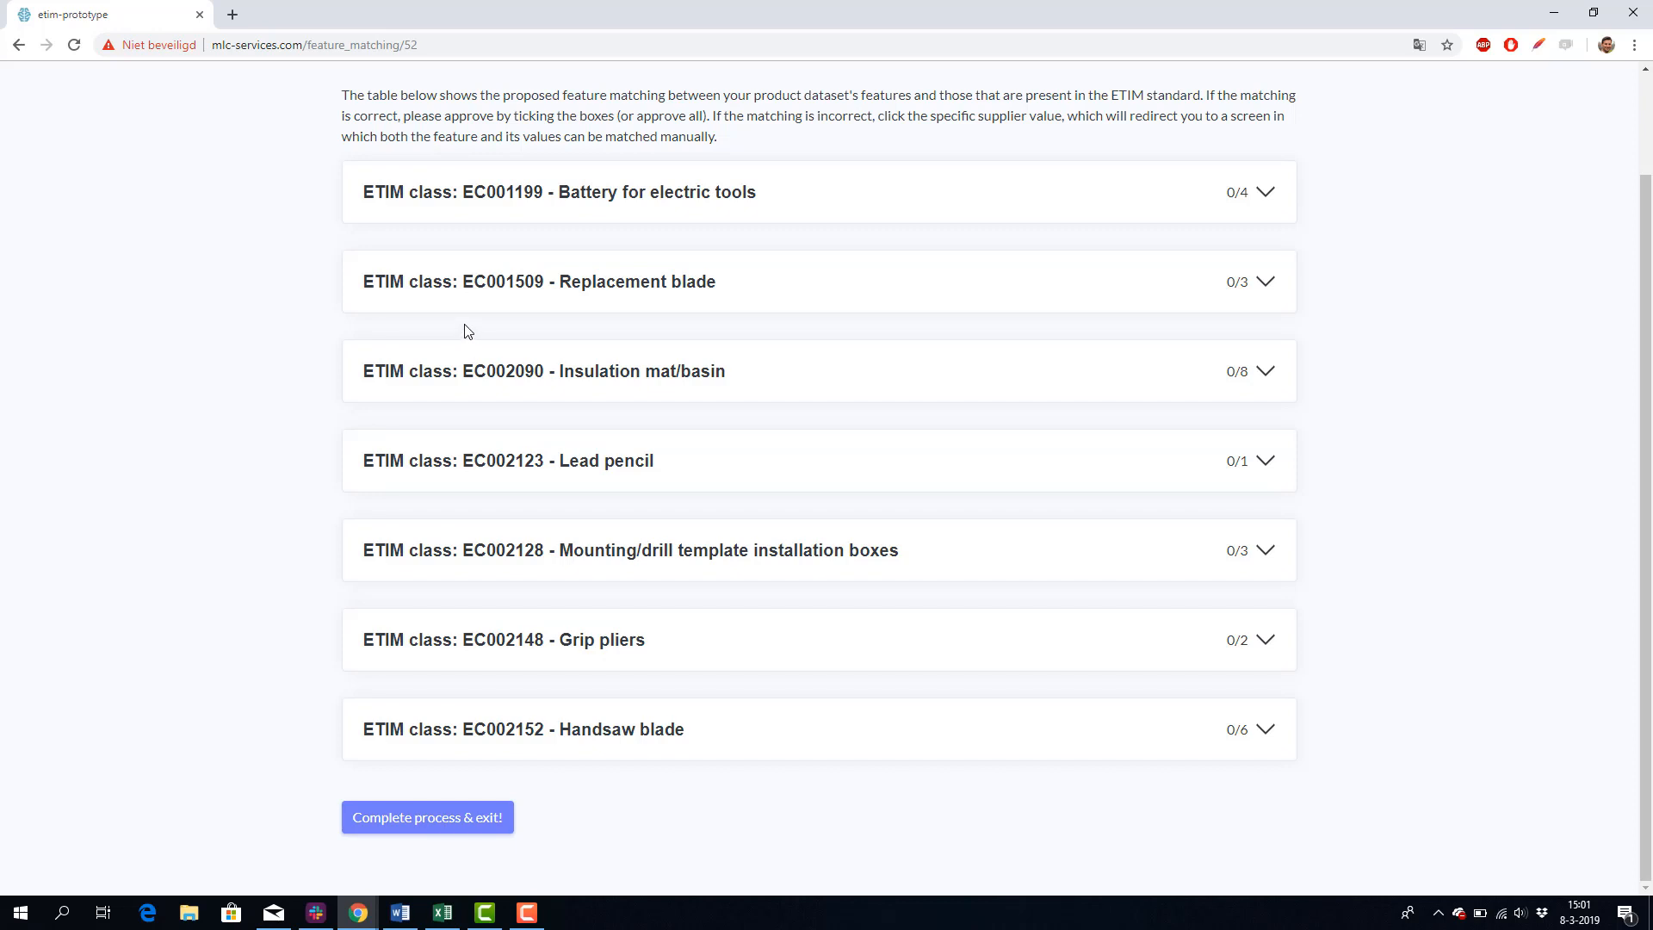
{"action": "left_click", "coordinate": [658, 375]}
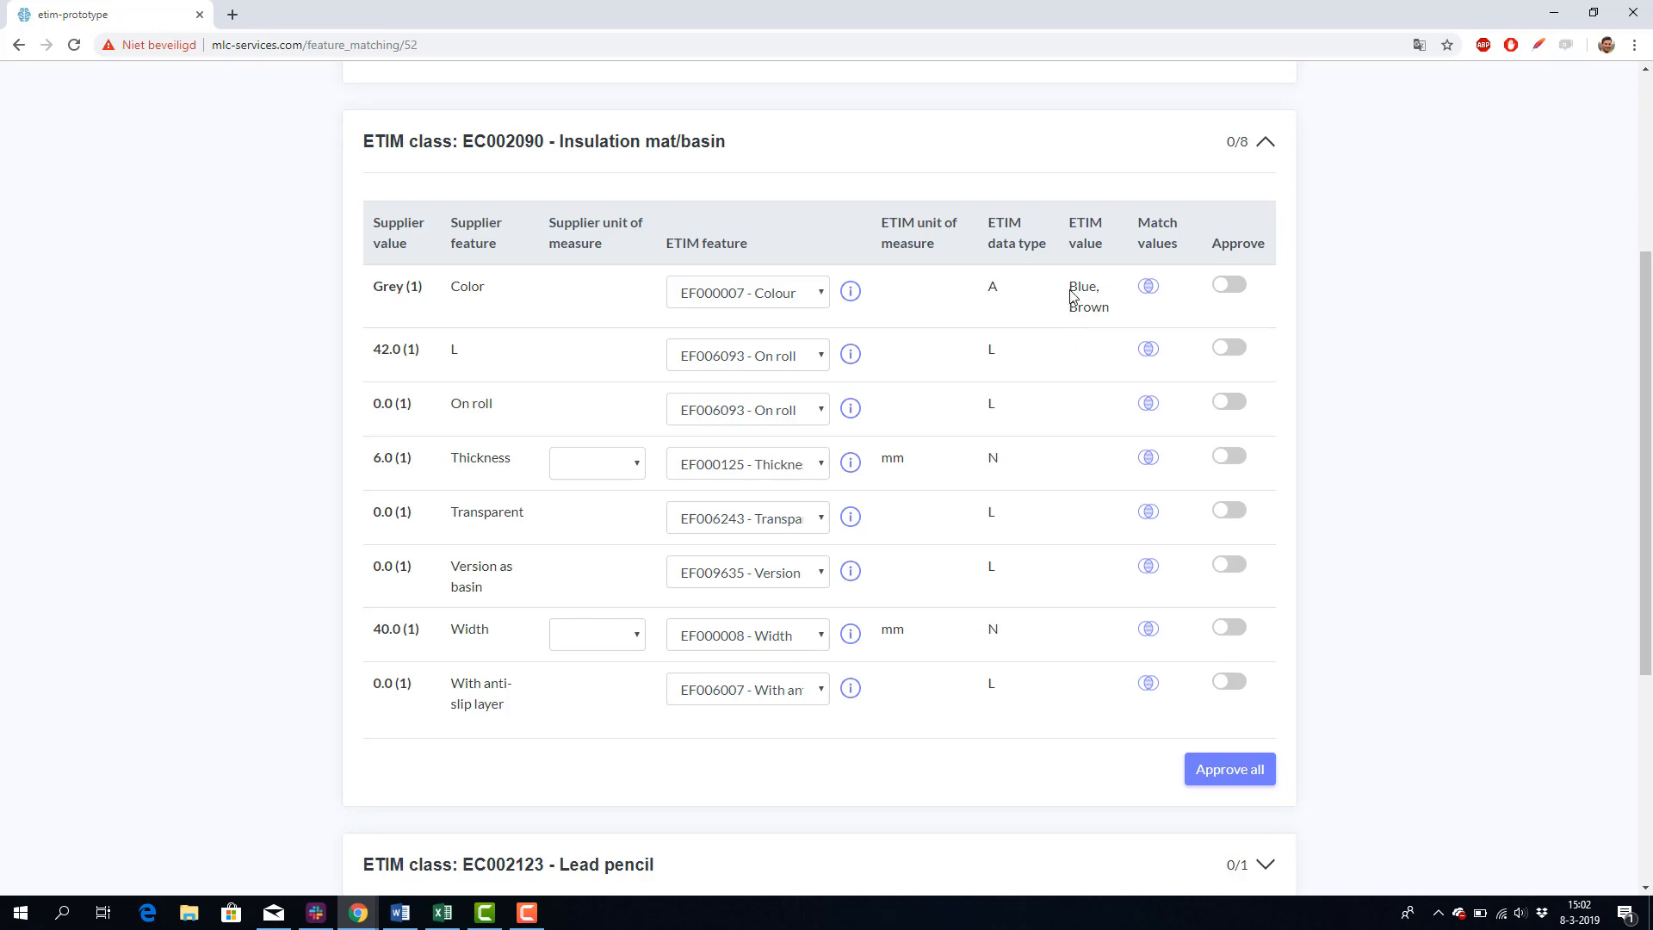
{"action": "left_click", "coordinate": [1151, 290]}
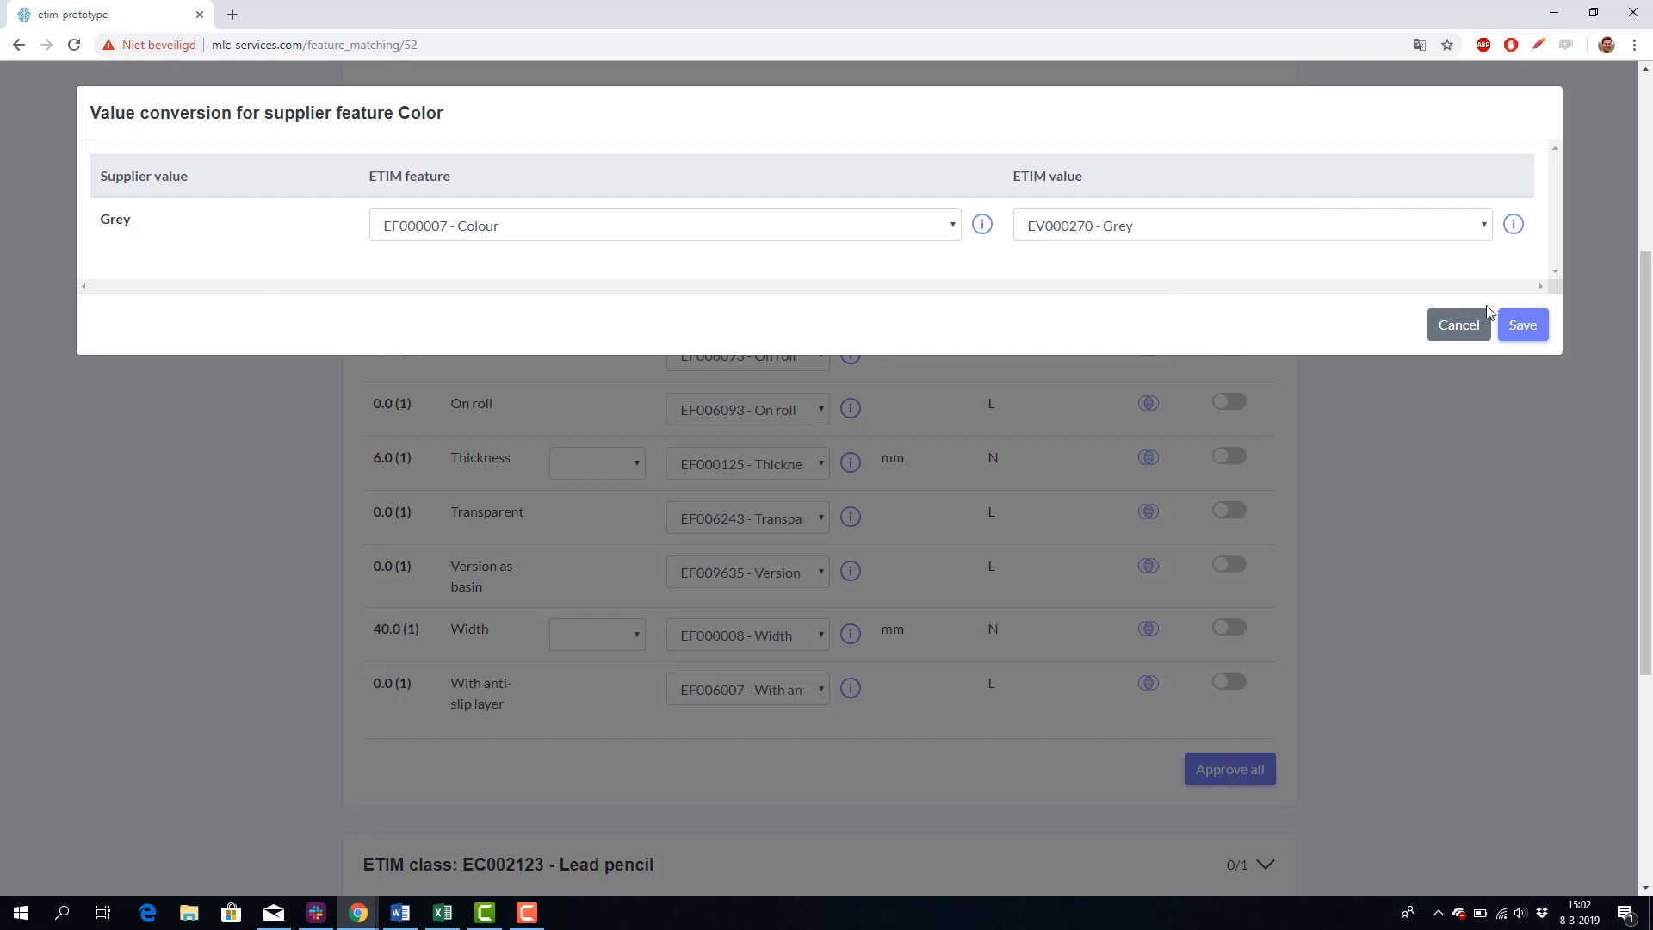
{"action": "left_click", "coordinate": [1521, 325]}
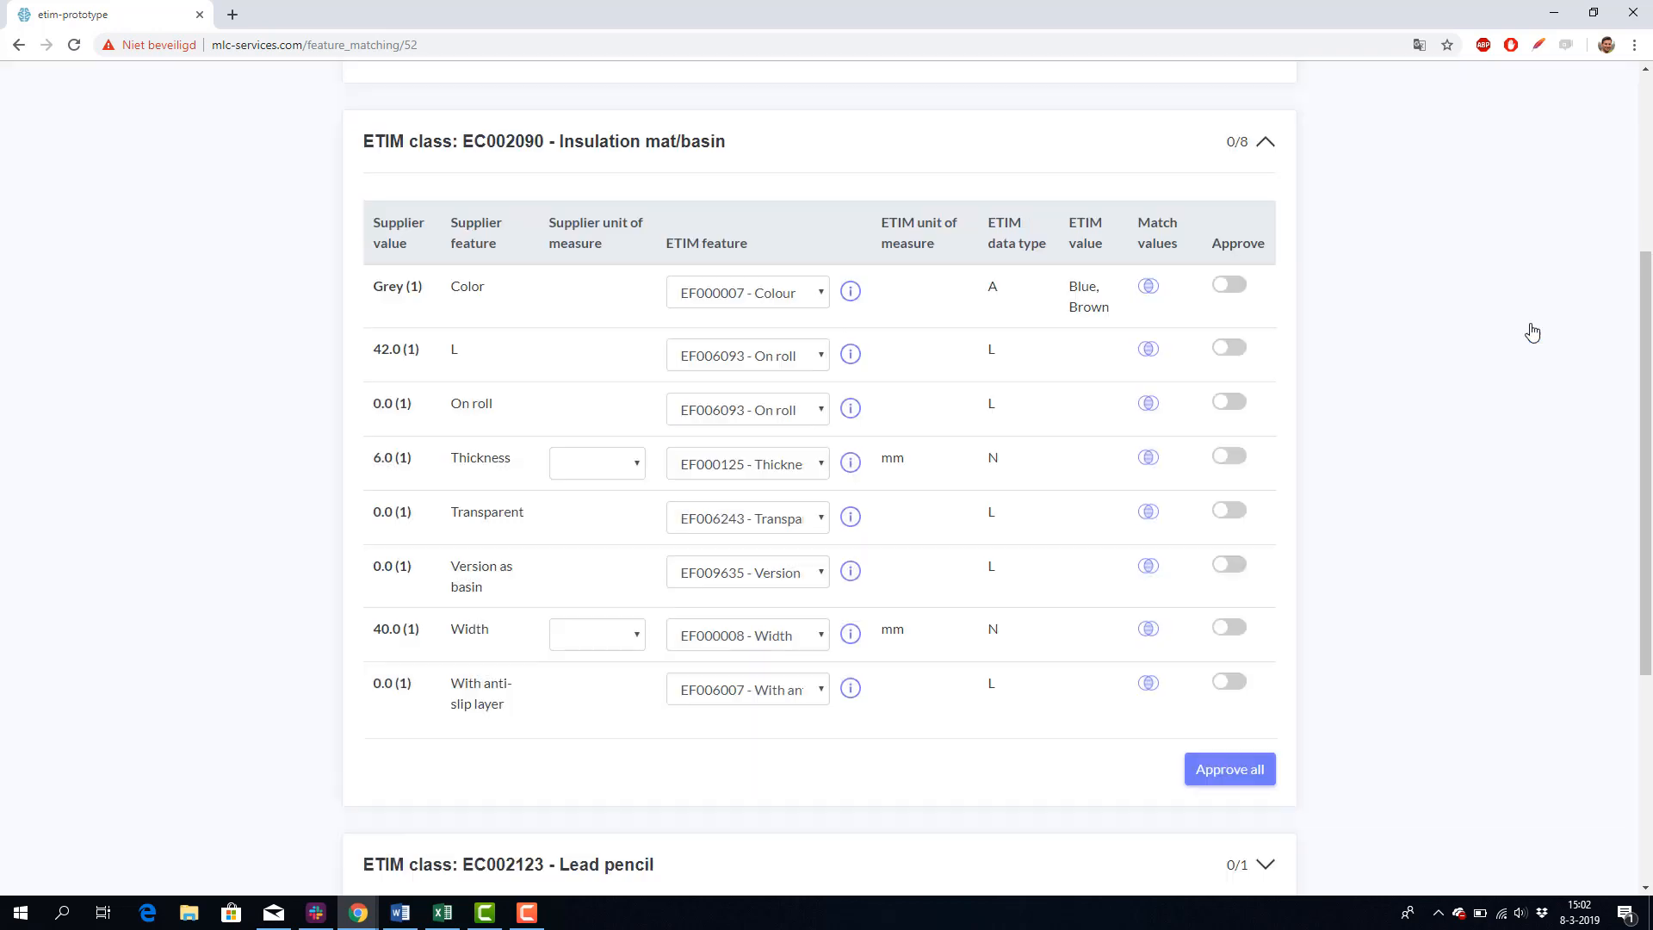
{"action": "left_click", "coordinate": [1234, 293]}
Step: Match the supplier feature L to EF001438 - Length and approve it
{"action": "scroll", "coordinate": [1095, 314], "scroll_direction": "down", "scroll_amount": 1}
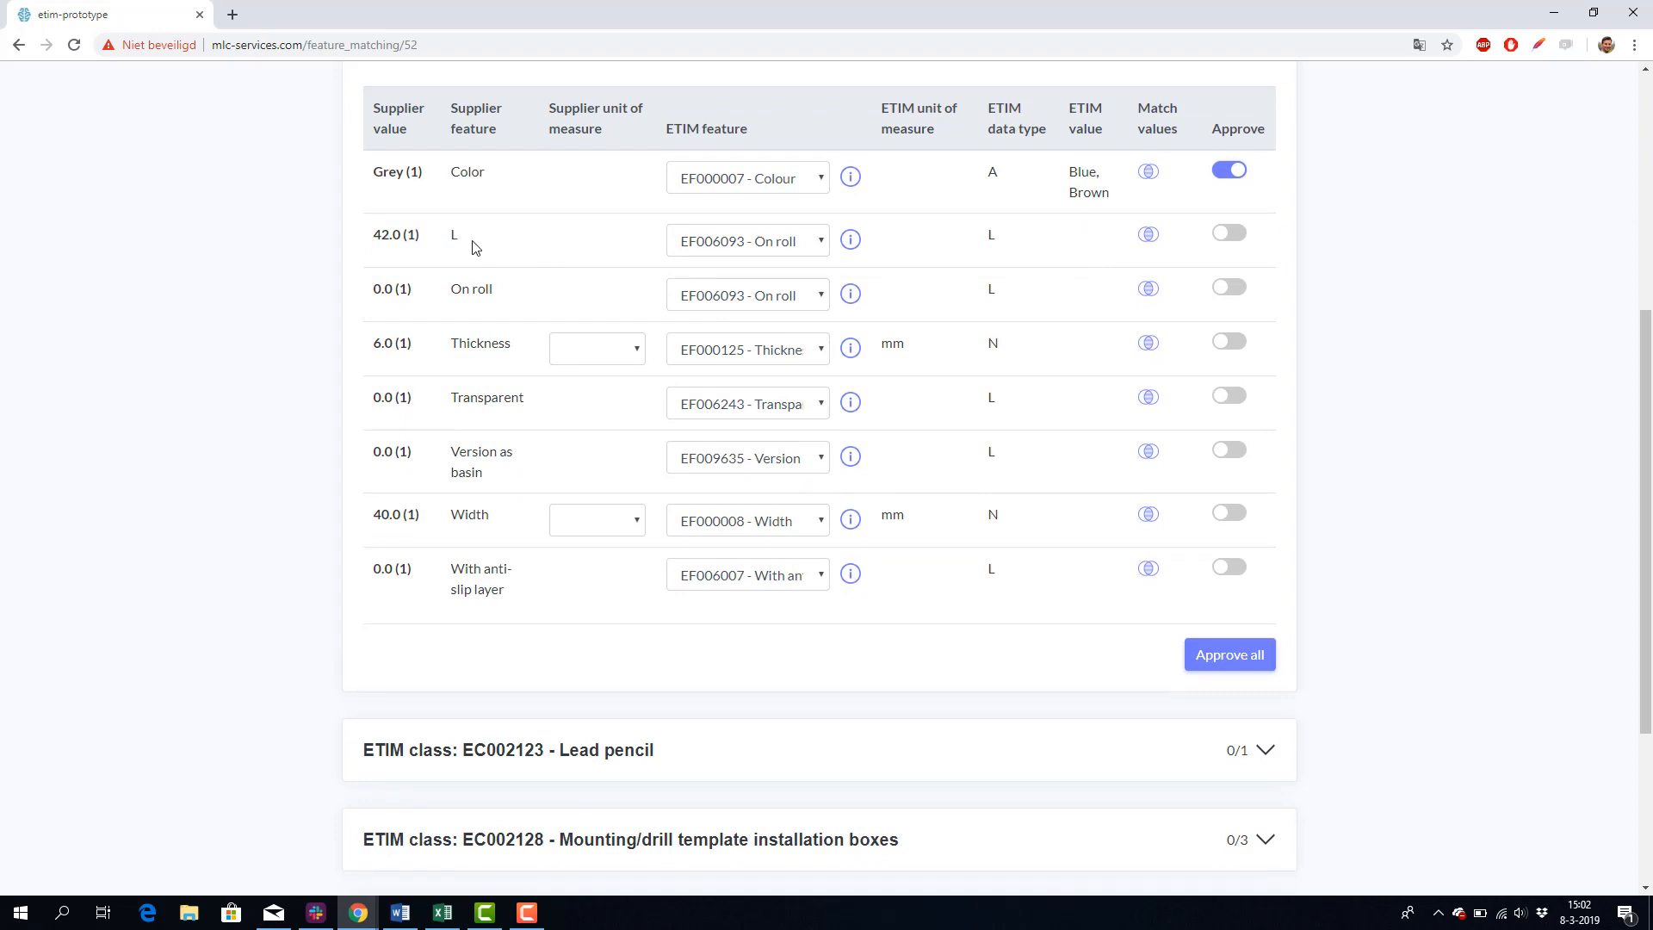
{"action": "left_click", "coordinate": [738, 249]}
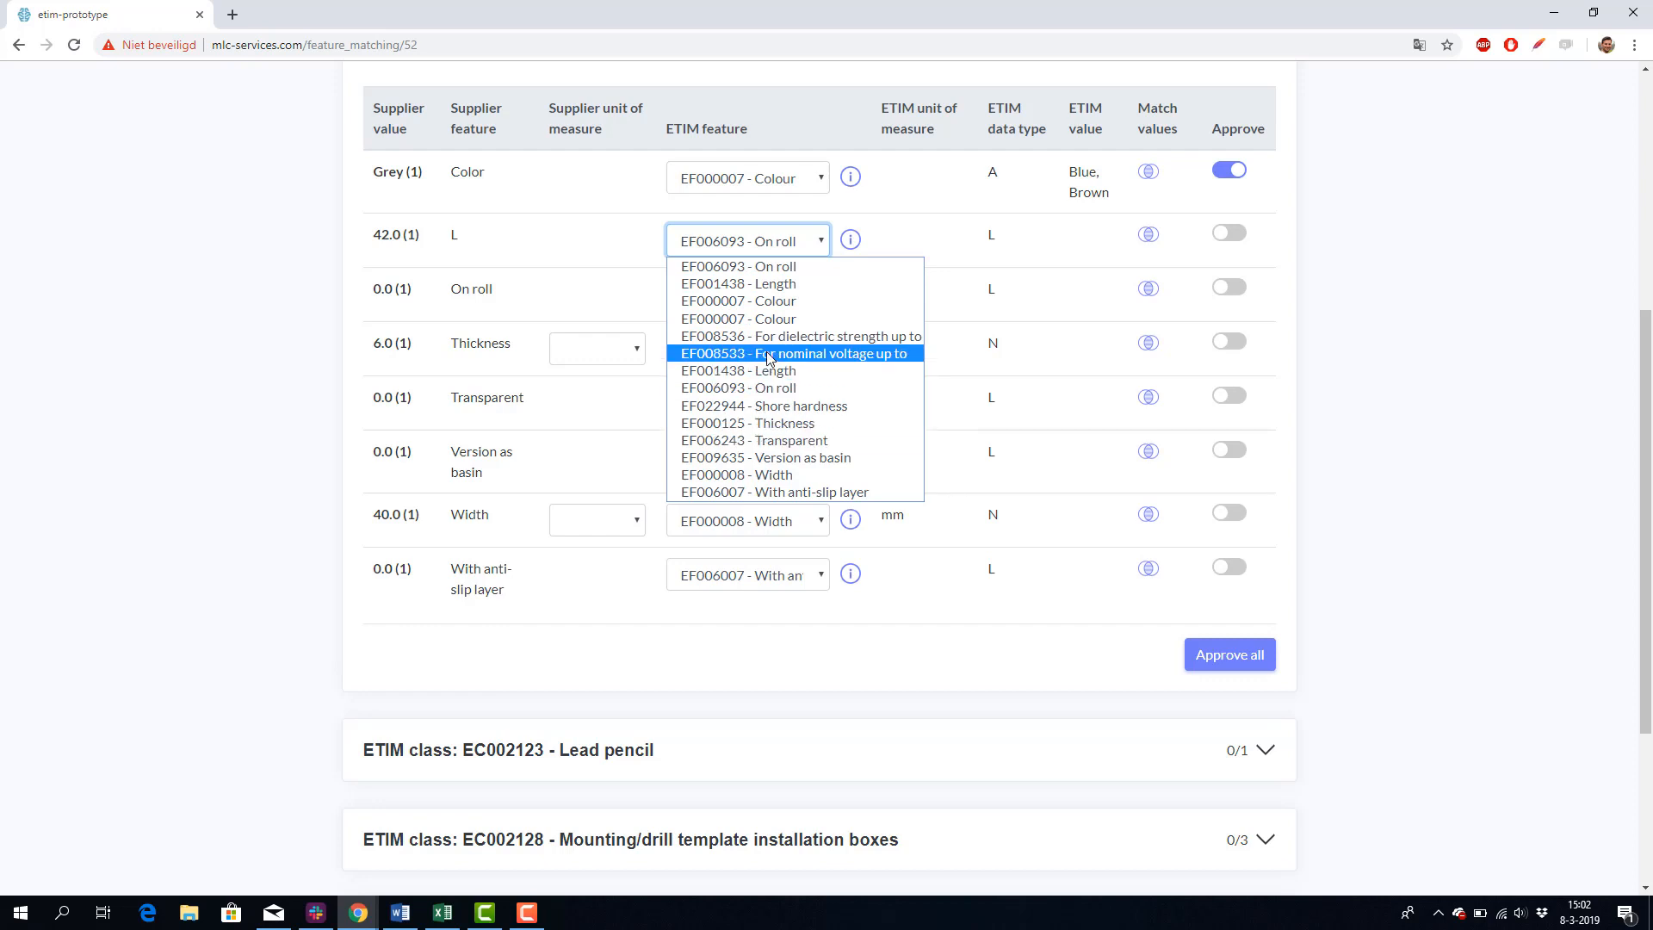
{"action": "left_click", "coordinate": [761, 292]}
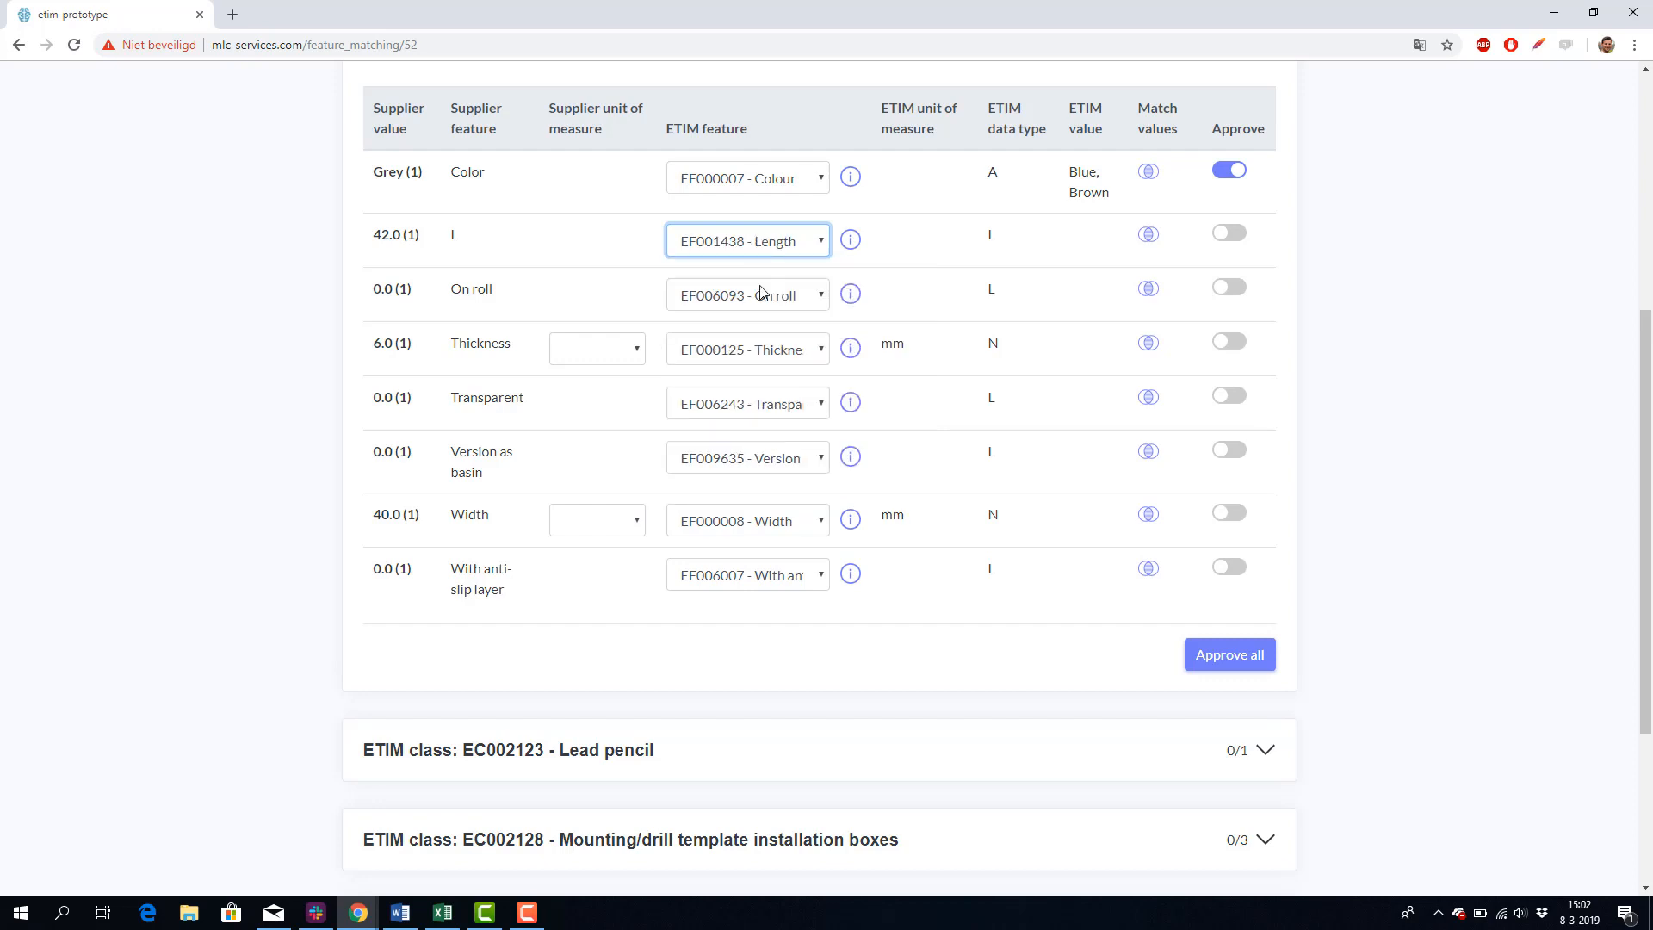
{"action": "left_click", "coordinate": [1233, 237]}
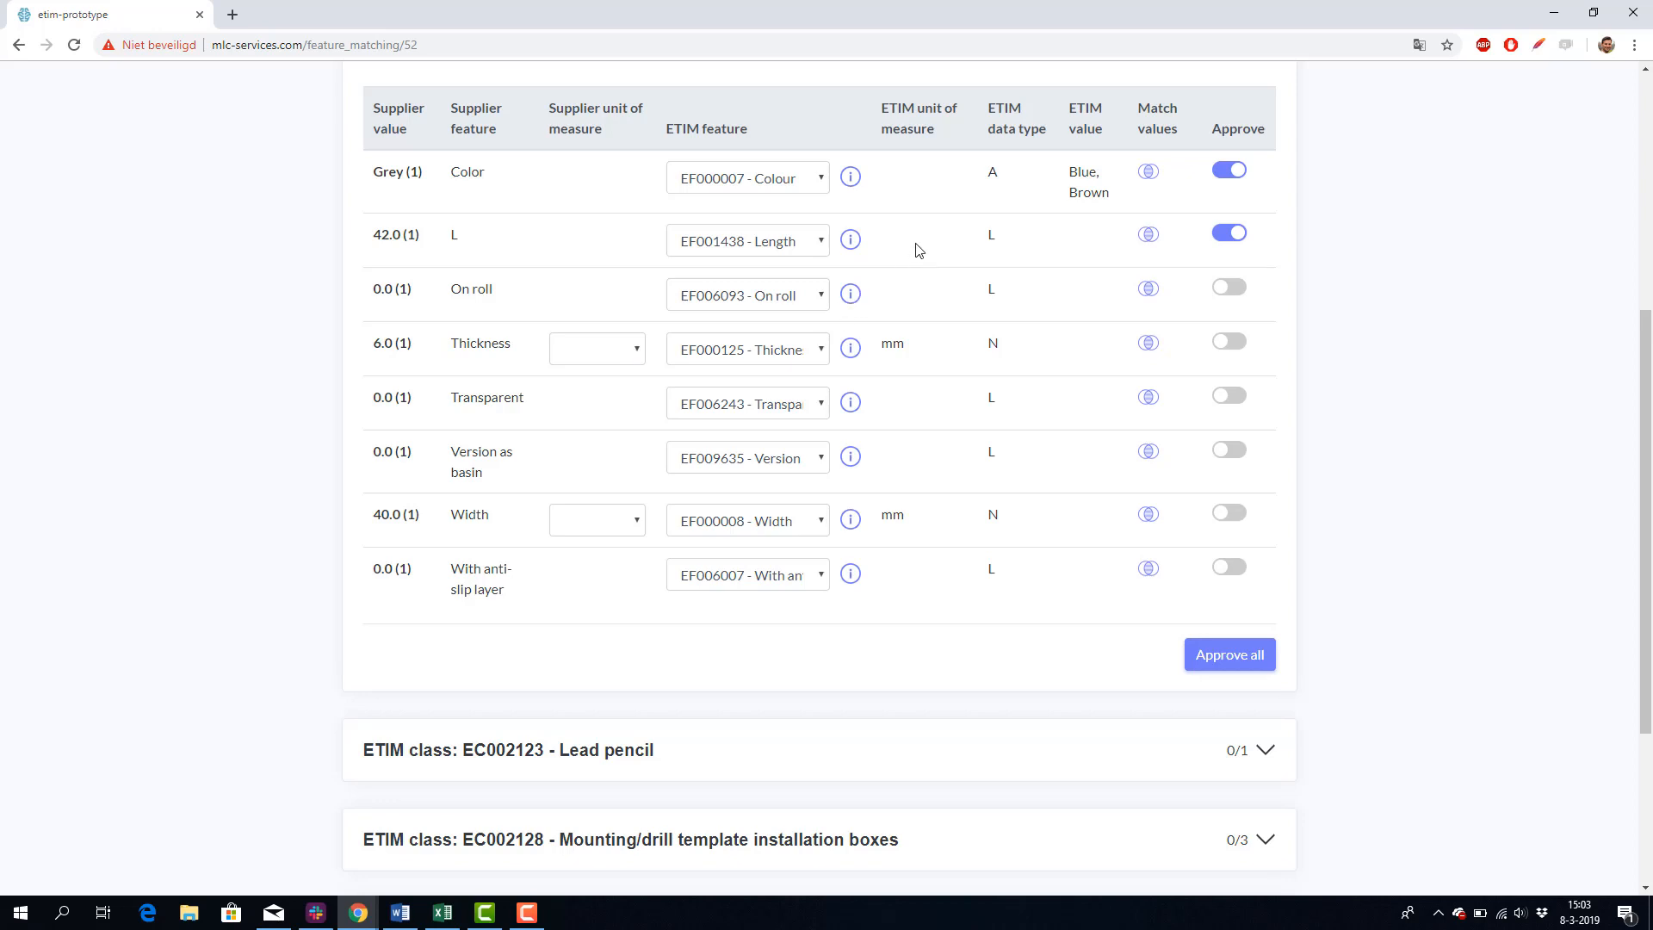
Step: Set the supplier unit of measure to cm for both the Thickness and Width features
{"action": "left_click", "coordinate": [601, 358]}
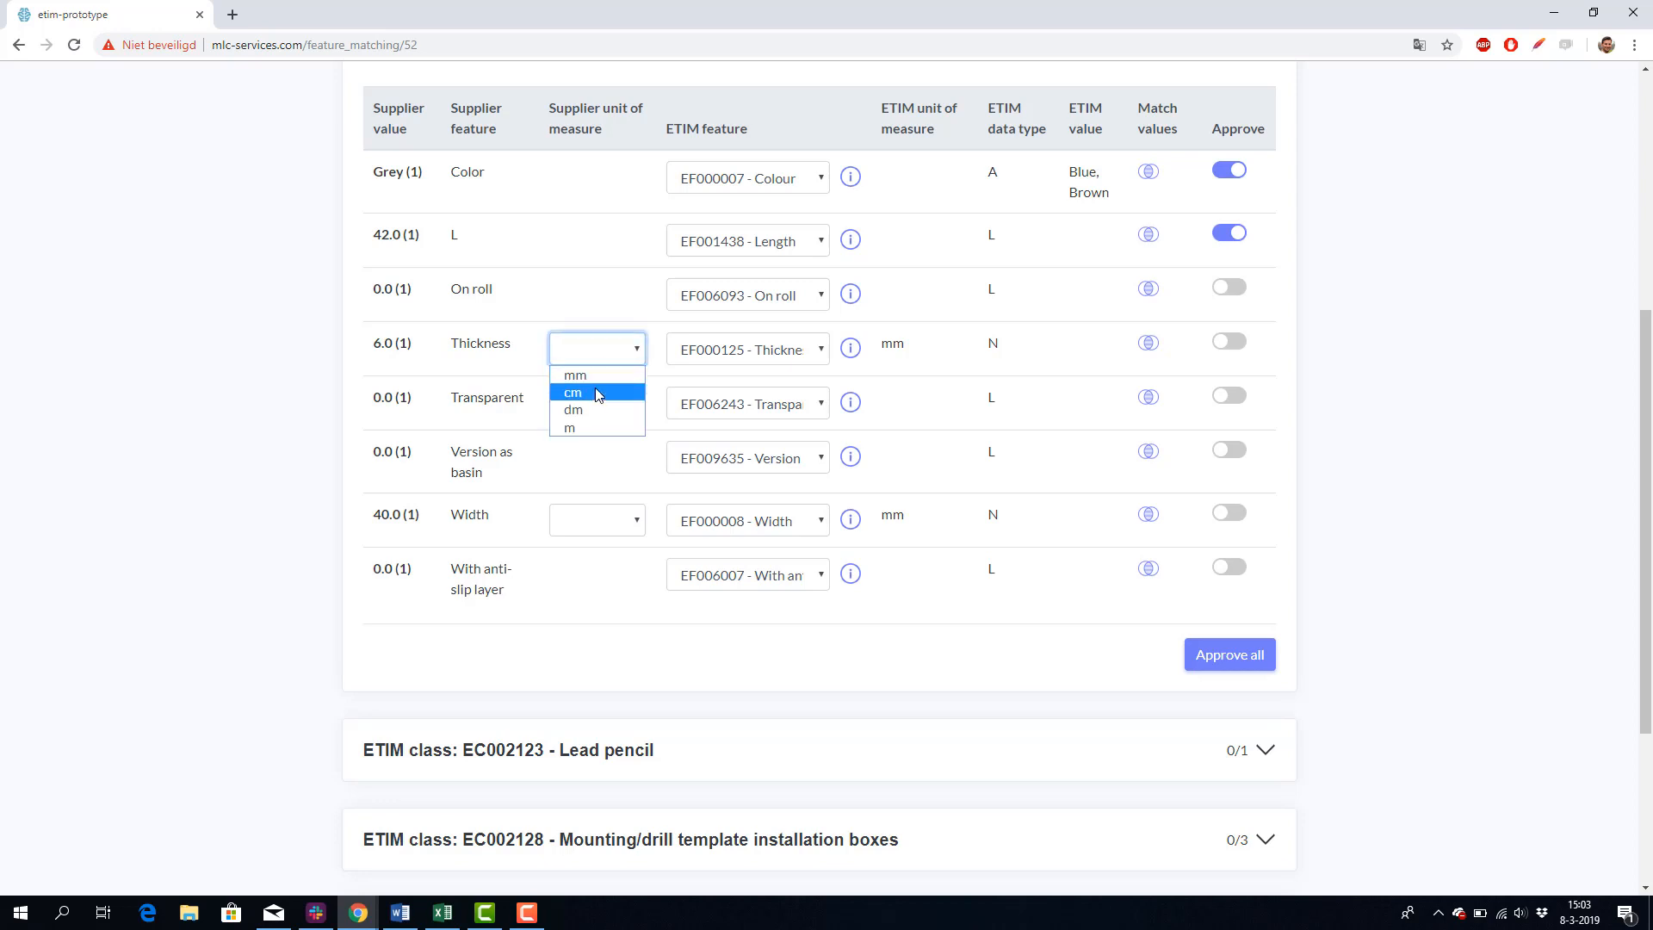
{"action": "left_click", "coordinate": [596, 392]}
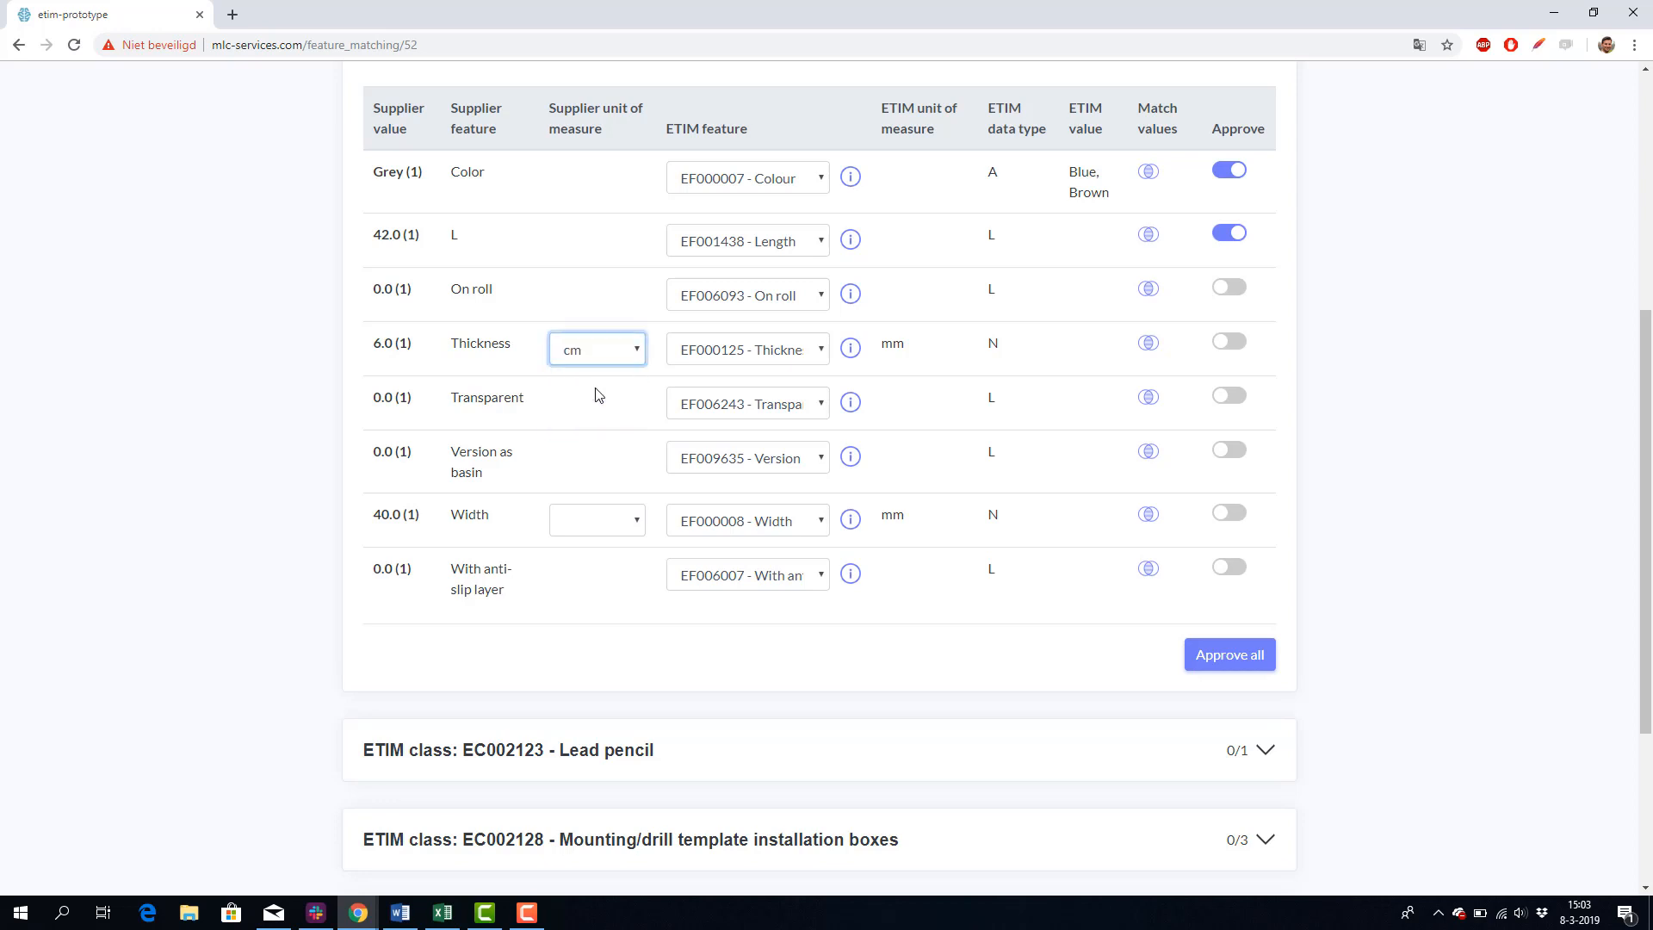
{"action": "left_click", "coordinate": [566, 521]}
{"action": "left_click", "coordinate": [587, 561]}
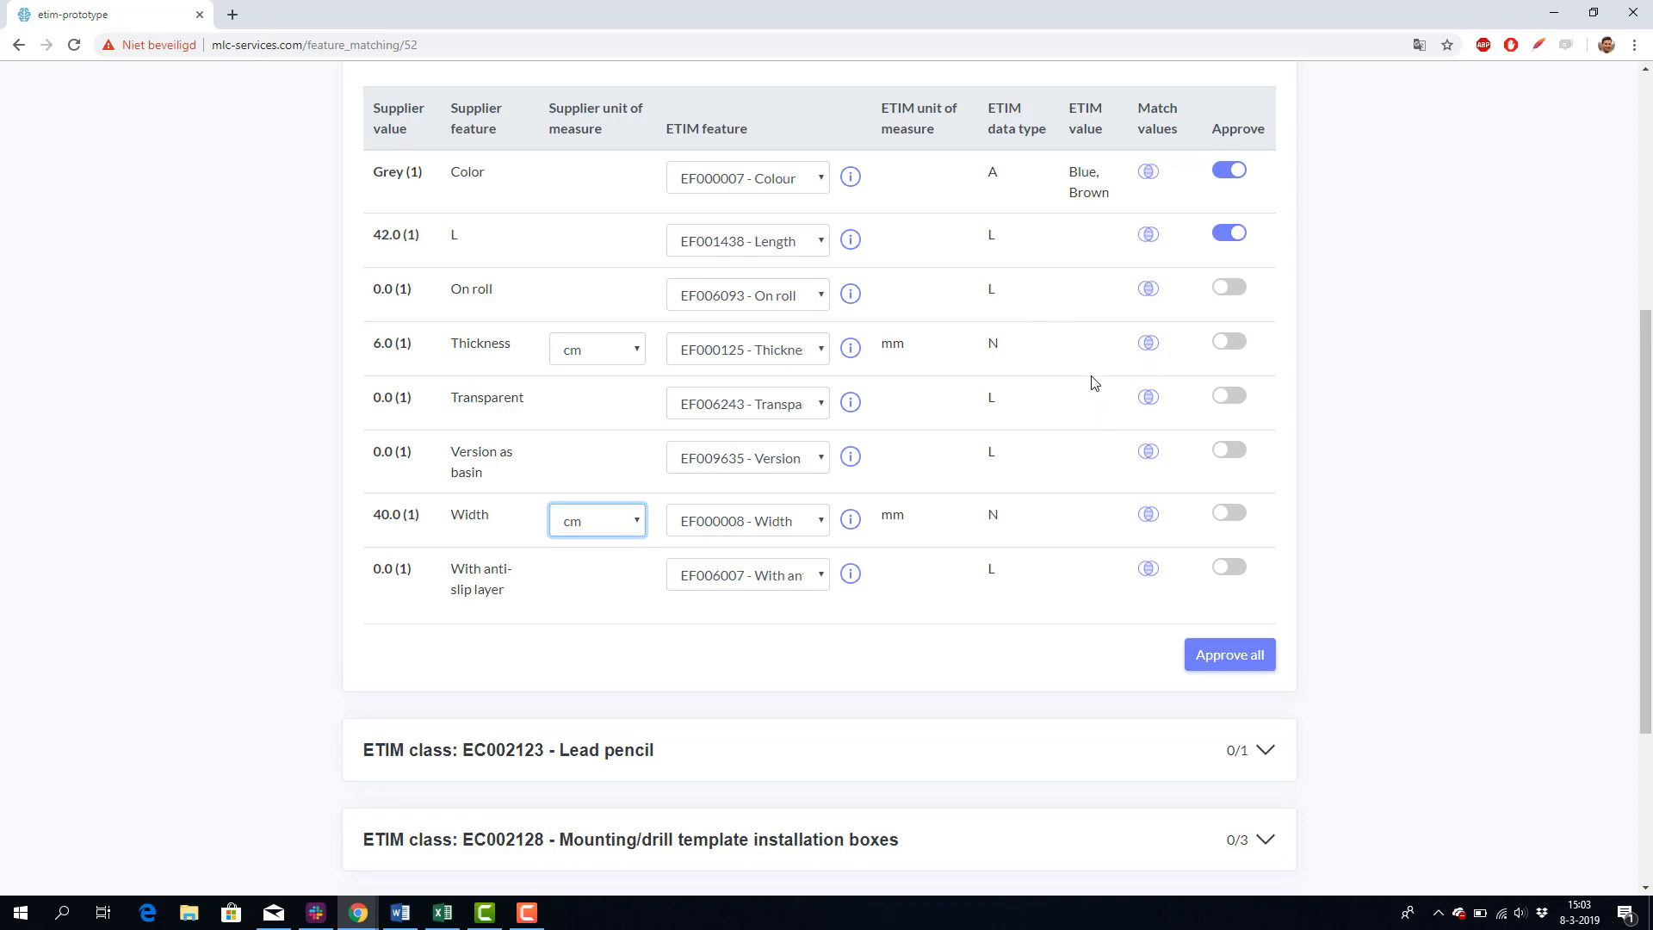
Step: Approve all features of the Insulation mat/basin class and review the approved matches
{"action": "left_click", "coordinate": [1230, 654]}
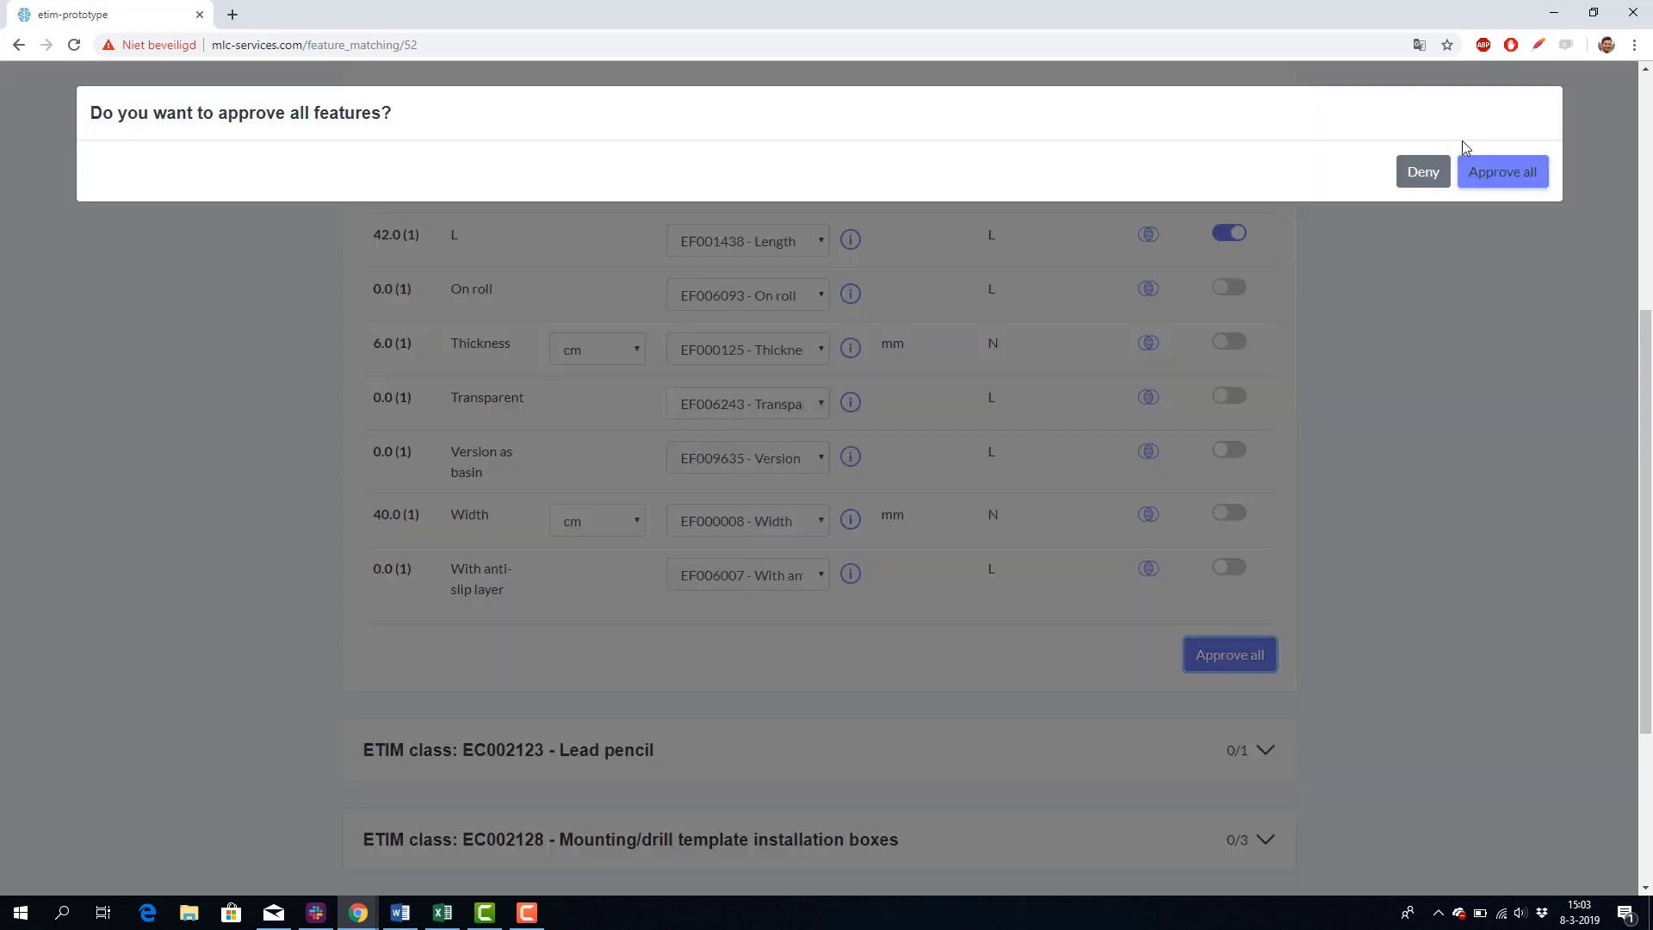
{"action": "left_click", "coordinate": [1481, 172]}
{"action": "scroll", "coordinate": [315, 246], "scroll_direction": "down", "scroll_amount": 3}
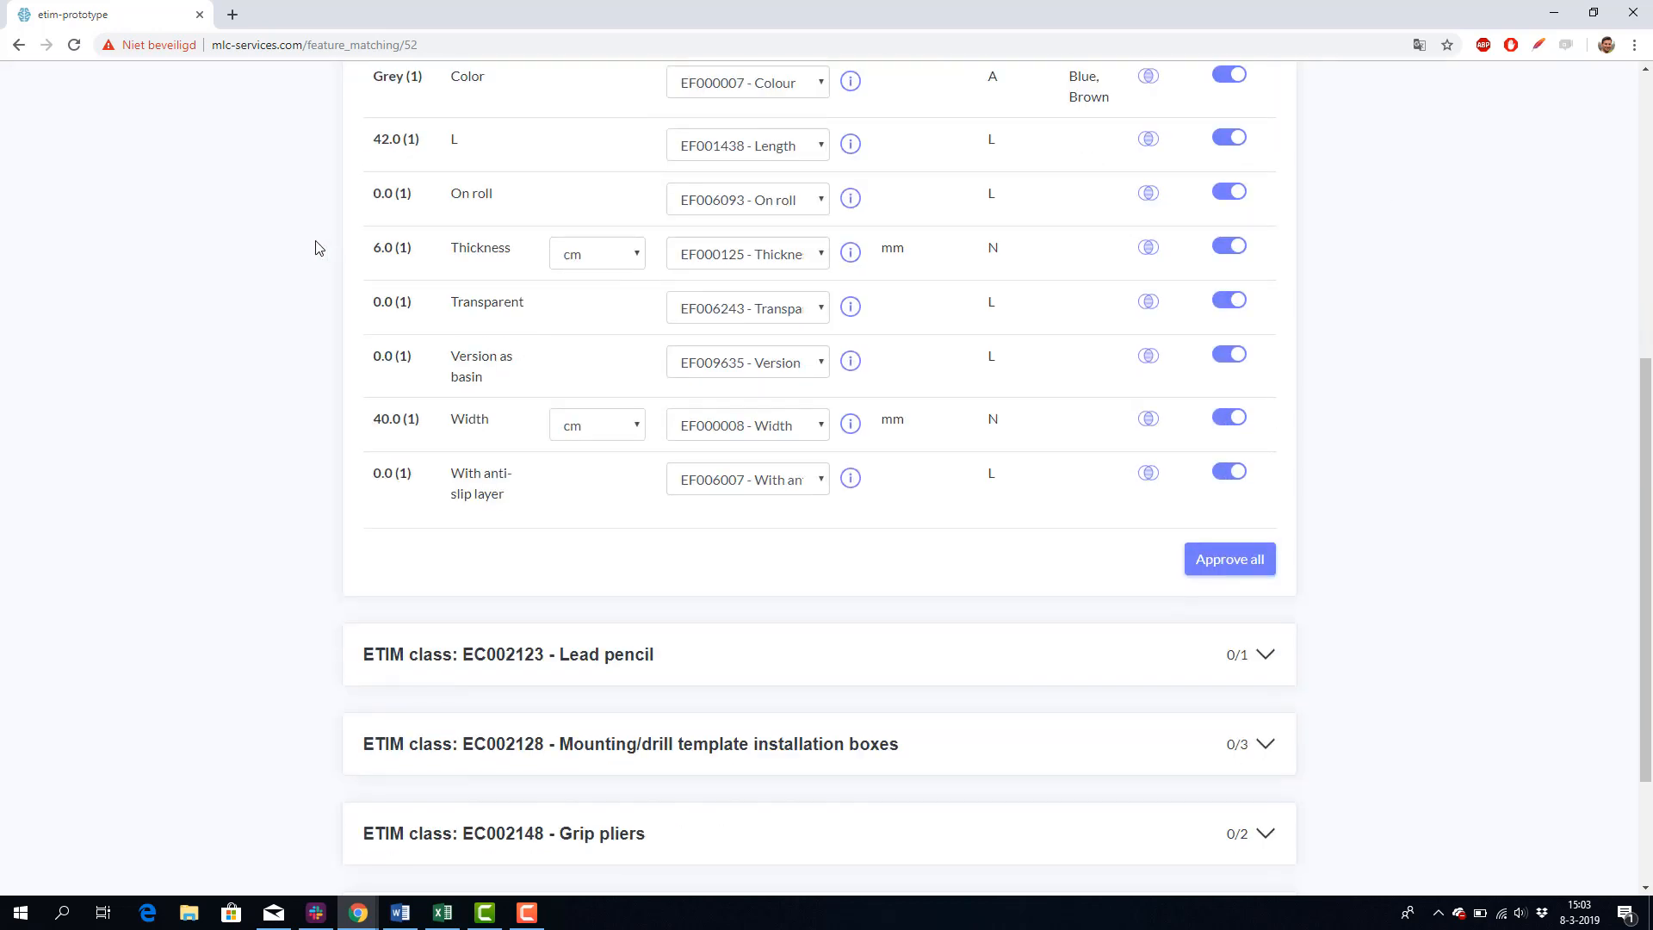
{"action": "scroll", "coordinate": [315, 240], "scroll_direction": "up", "scroll_amount": 7}
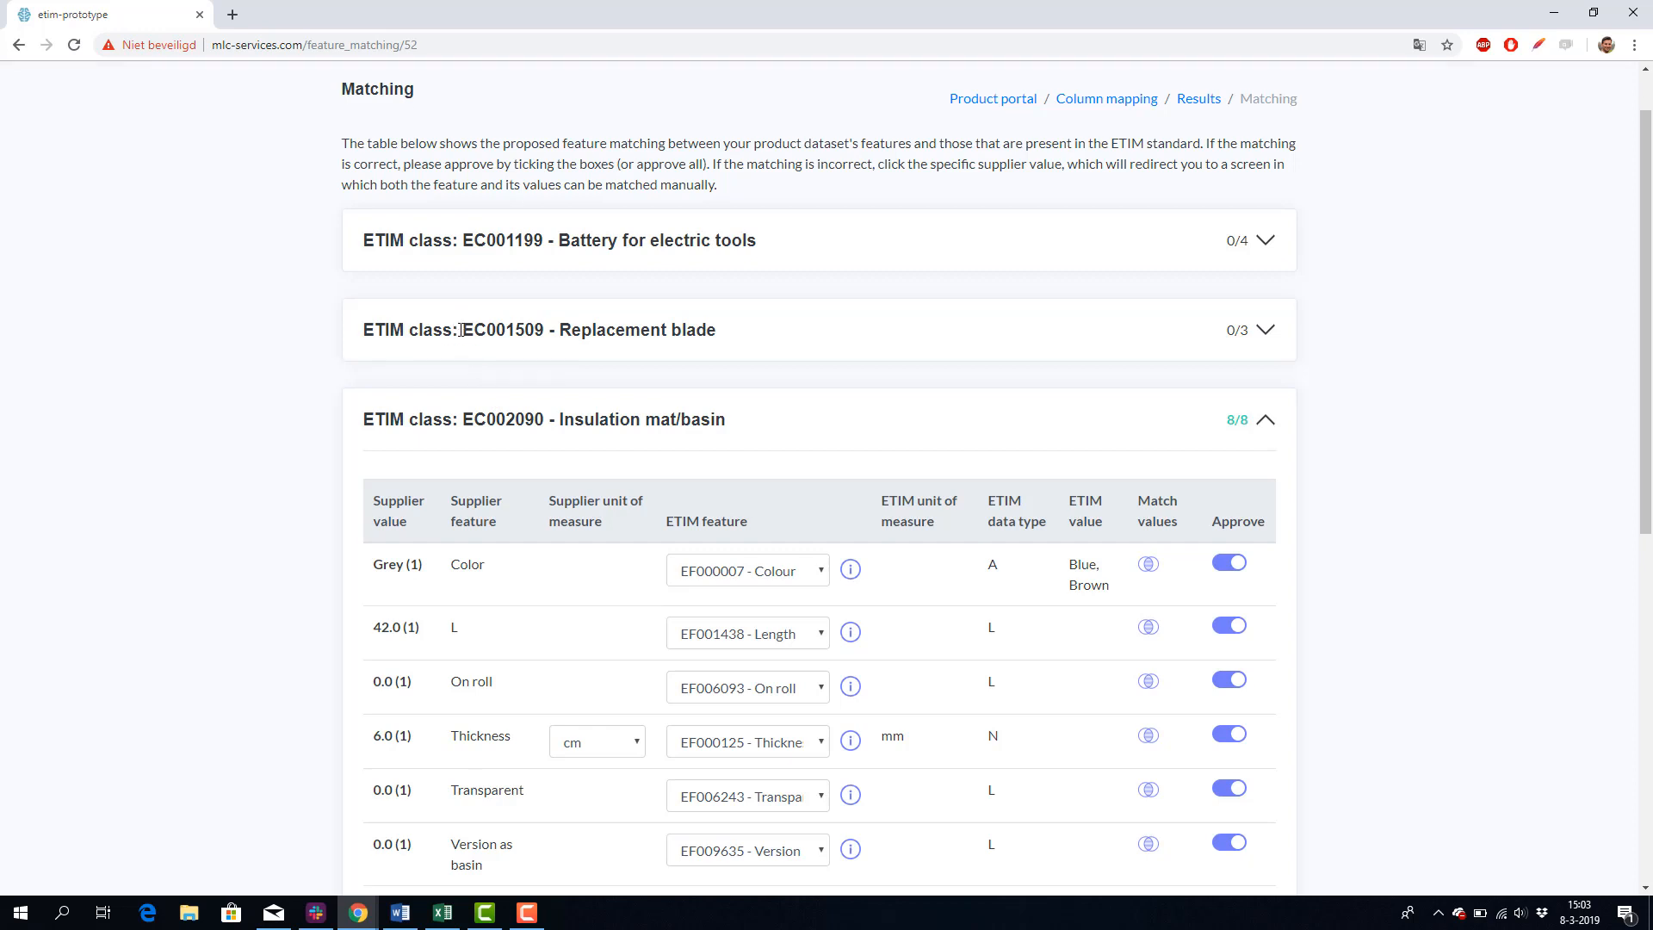
{"action": "scroll", "coordinate": [460, 330], "scroll_direction": "down", "scroll_amount": 1}
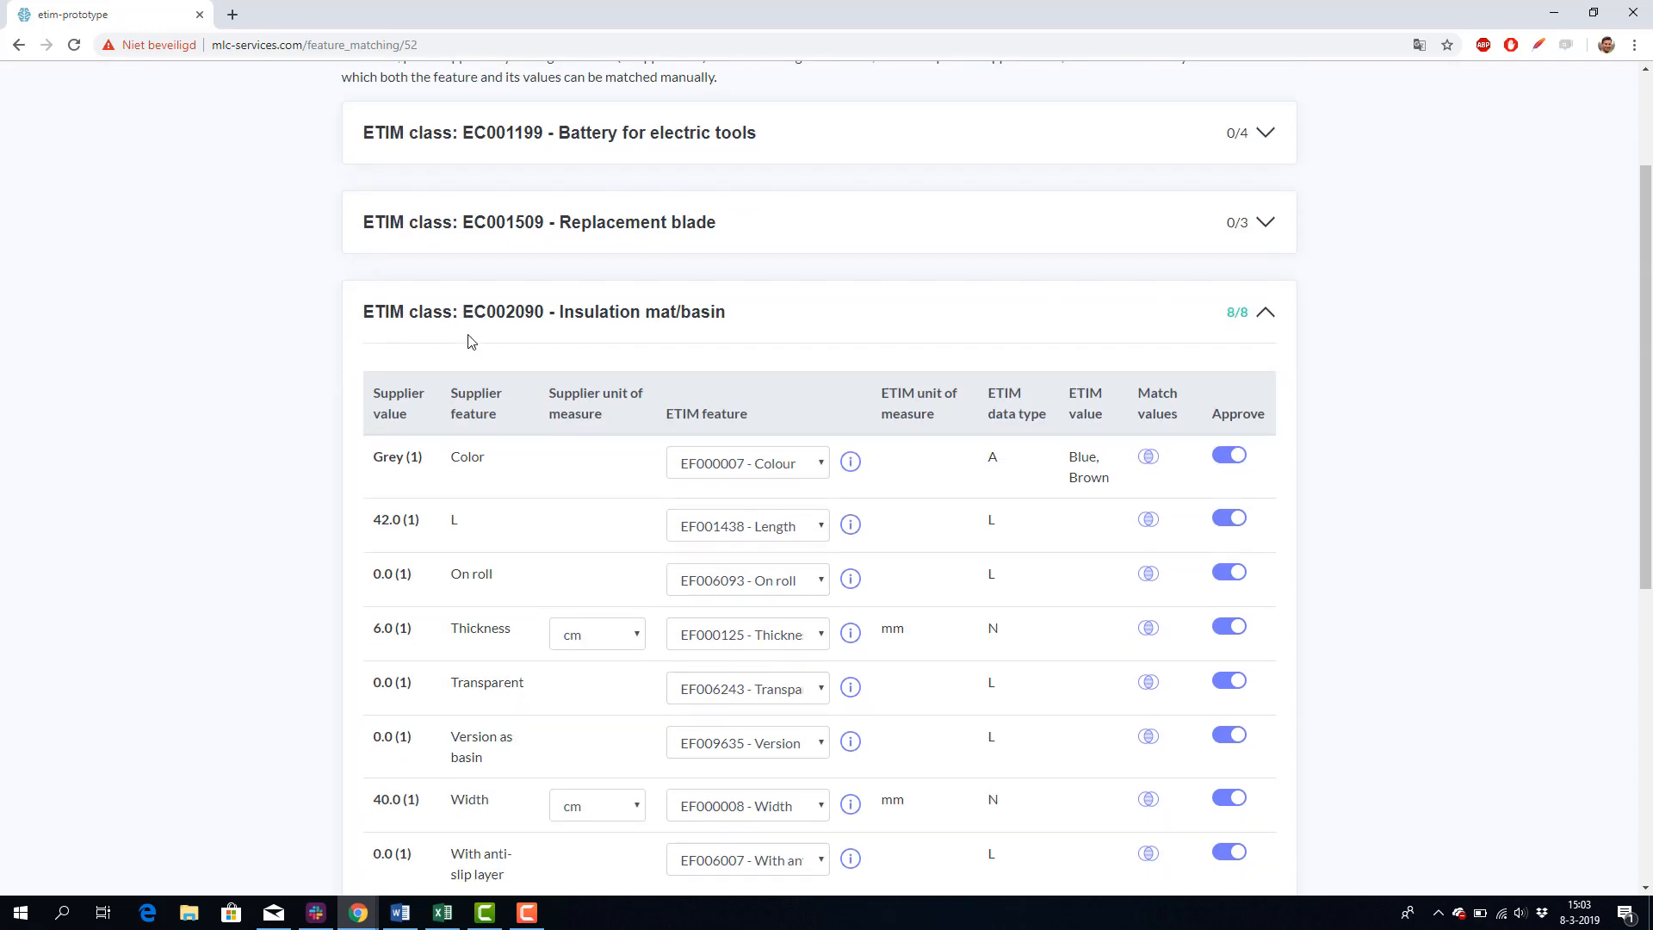
{"action": "scroll", "coordinate": [465, 336], "scroll_direction": "down", "scroll_amount": 5}
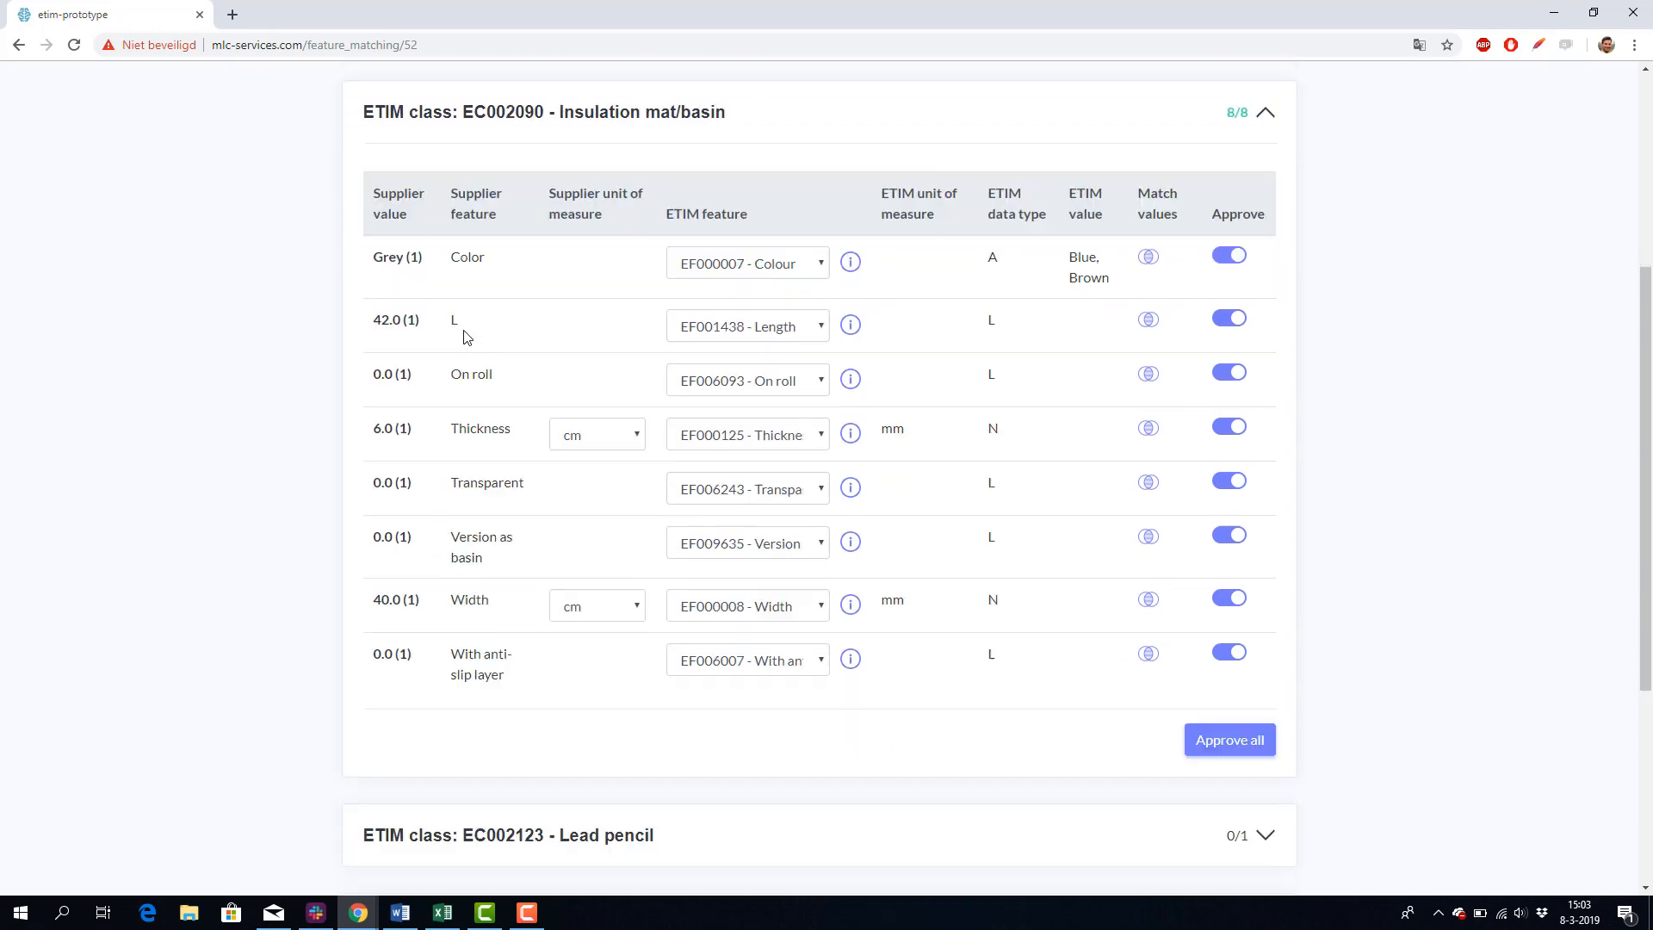